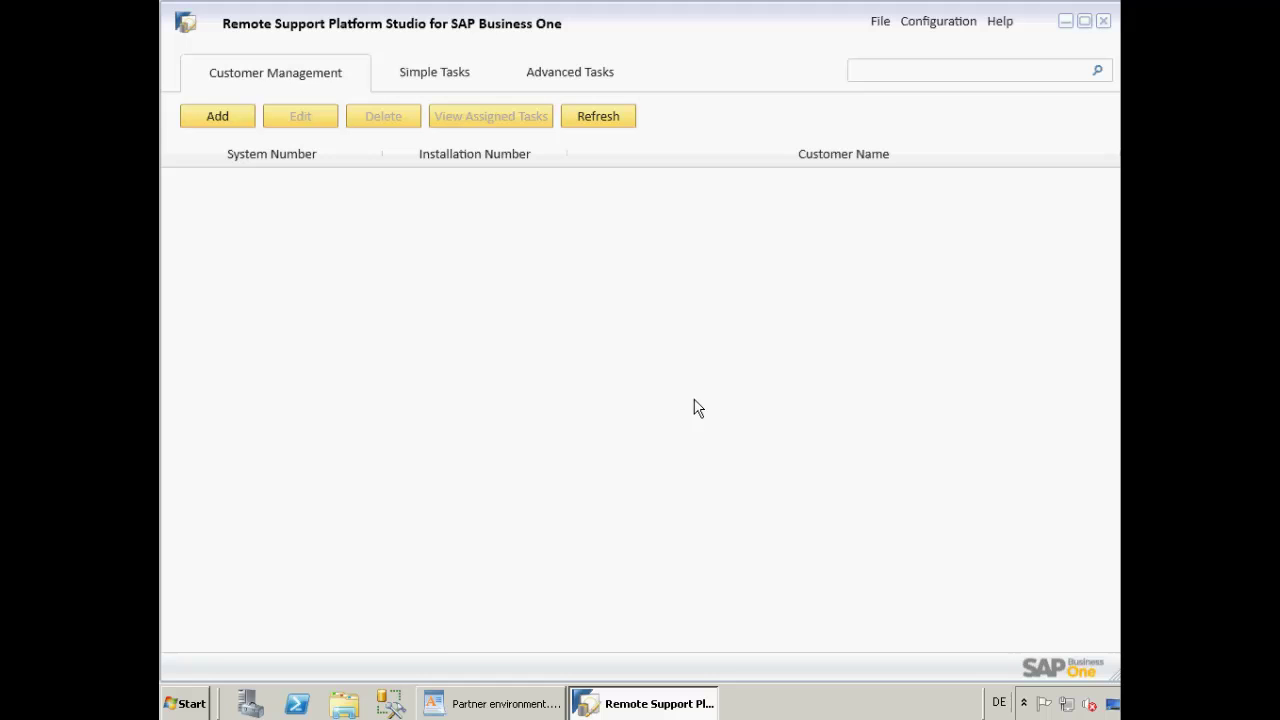
pyautogui.click(932, 24)
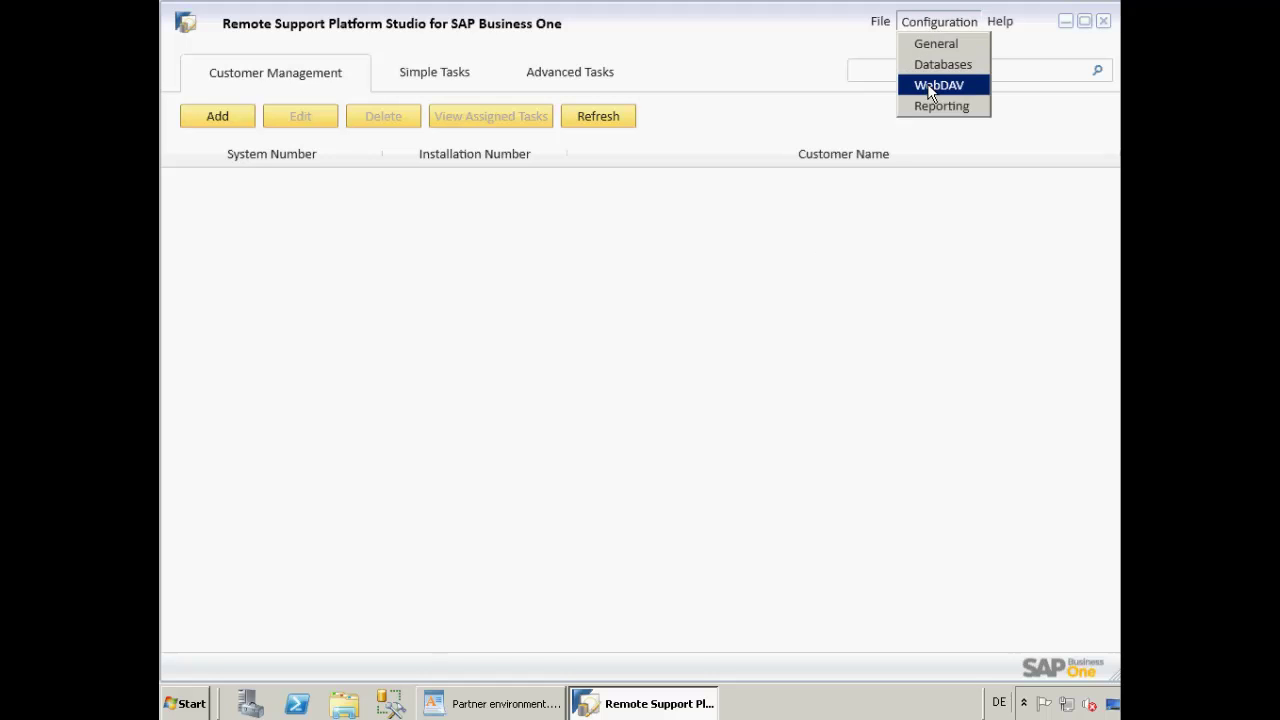
pyautogui.click(927, 85)
pyautogui.click(714, 147)
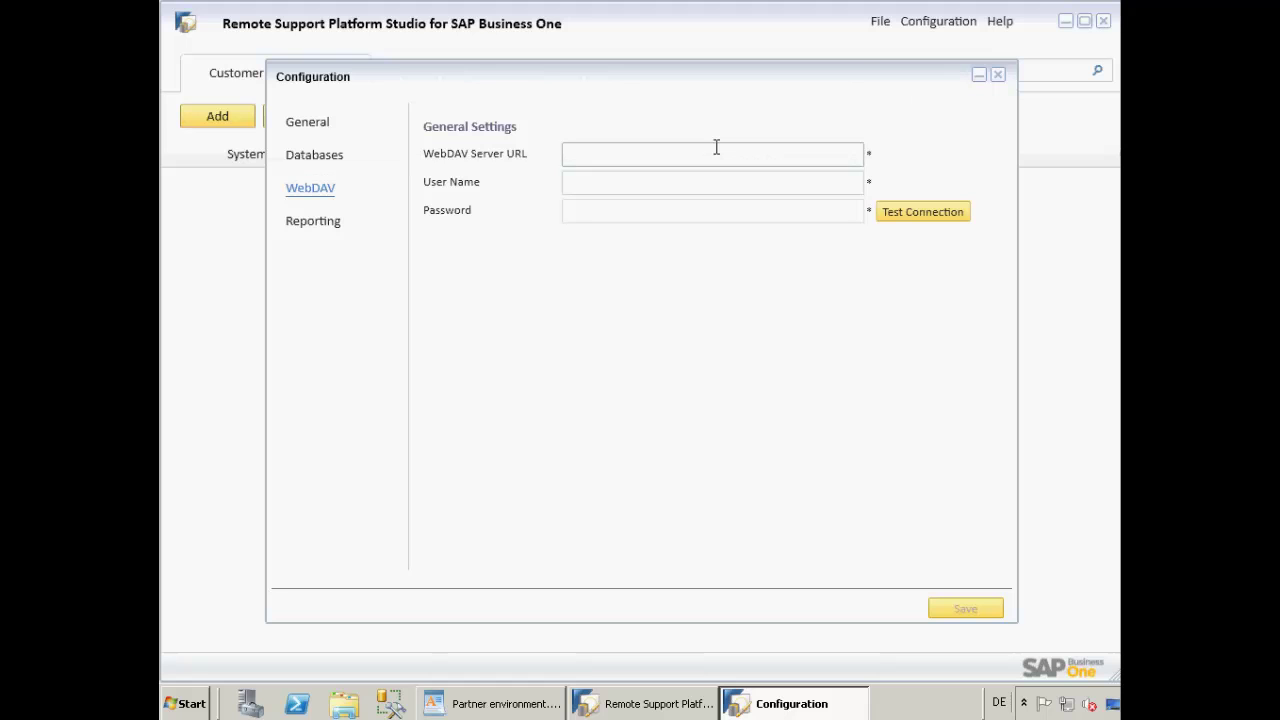
pyautogui.write('htt')
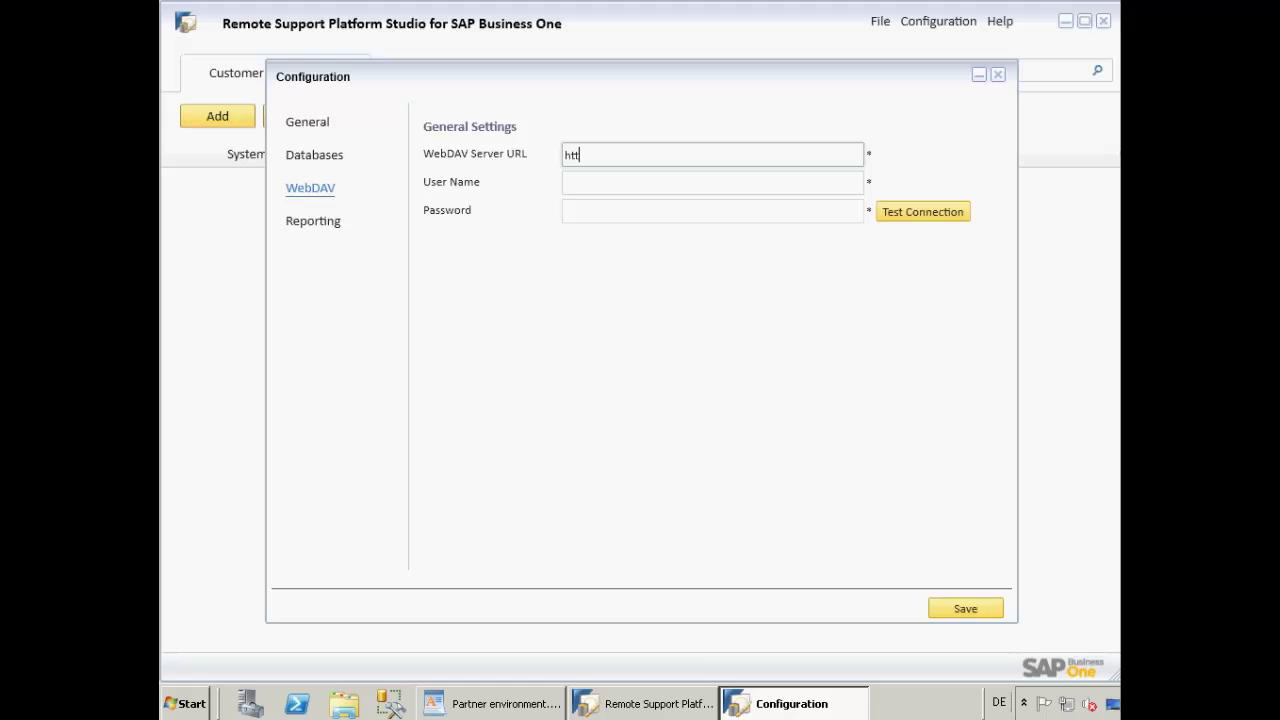
pyautogui.write('p:')
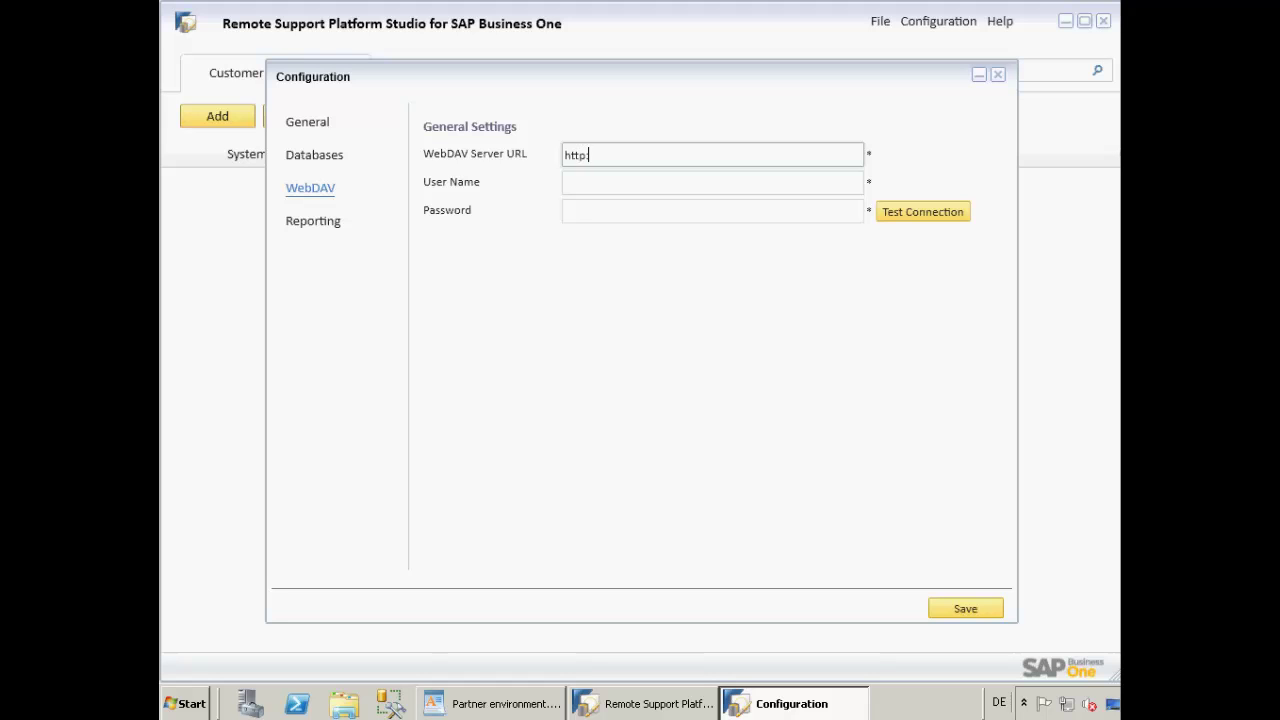
pyautogui.write('//dewdfwtec')
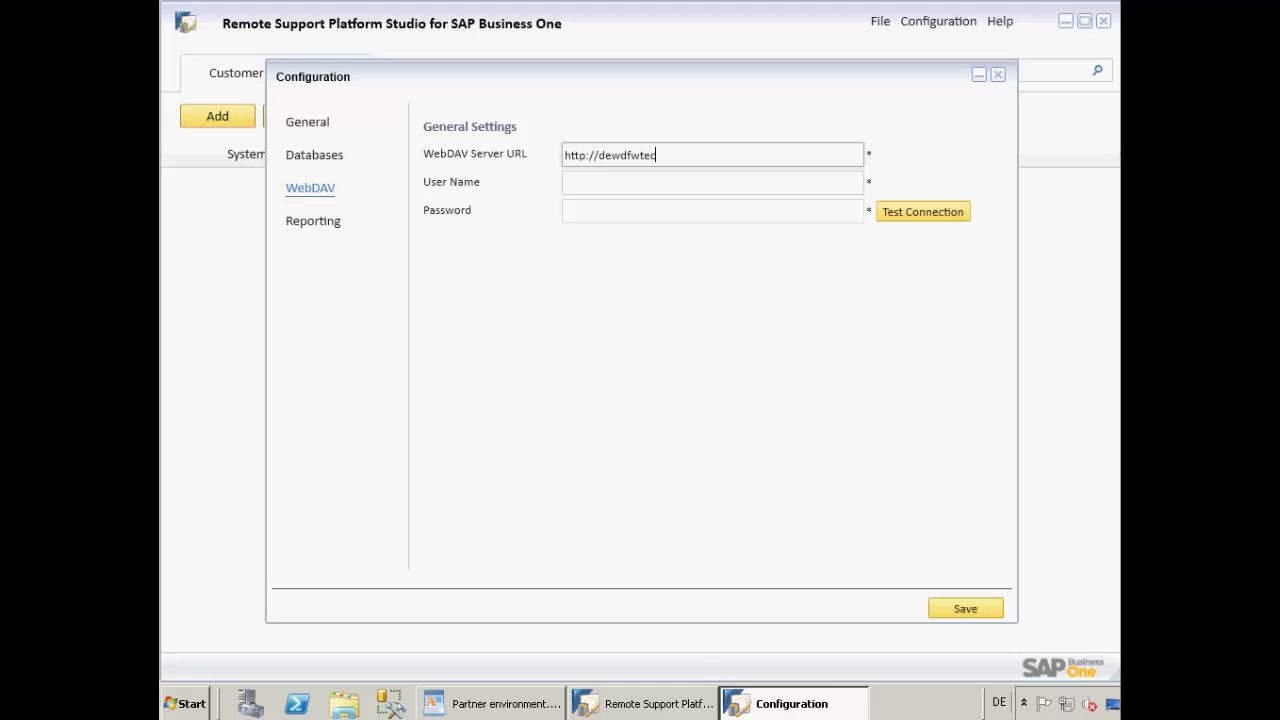
pyautogui.write('528')
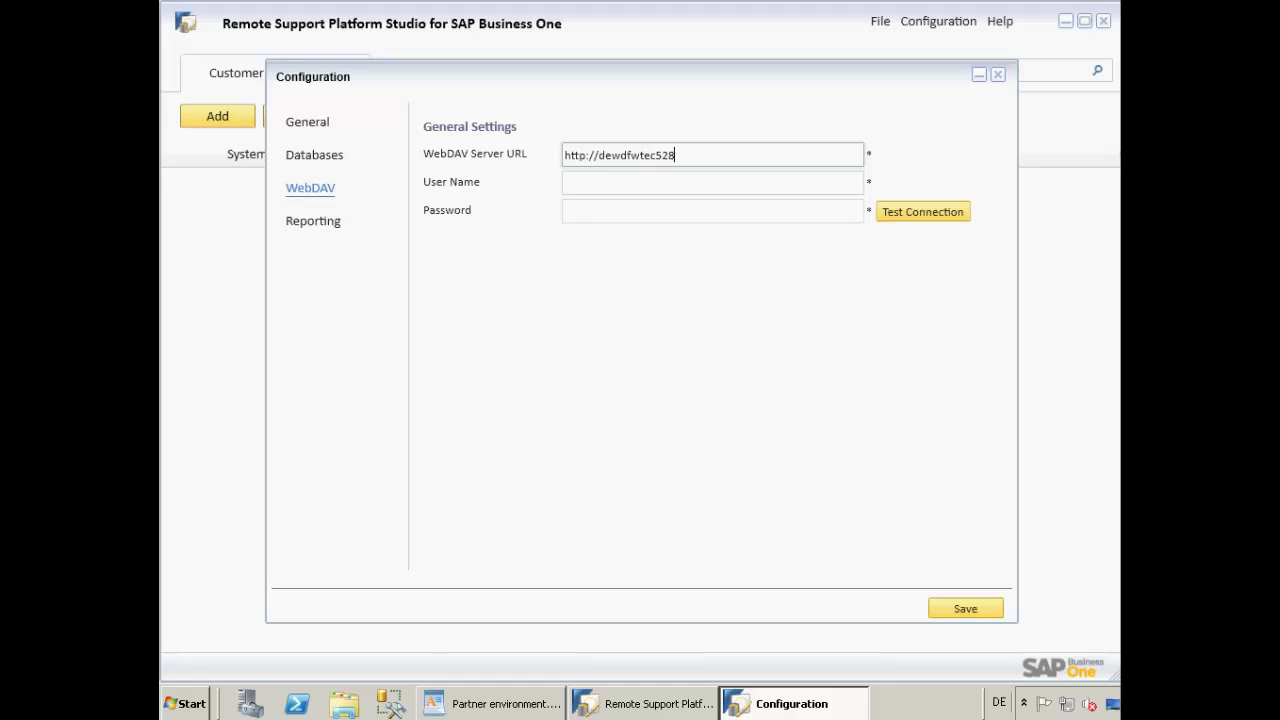
pyautogui.write(':9090/')
pyautogui.press('Tab')
pyautogui.write('We')
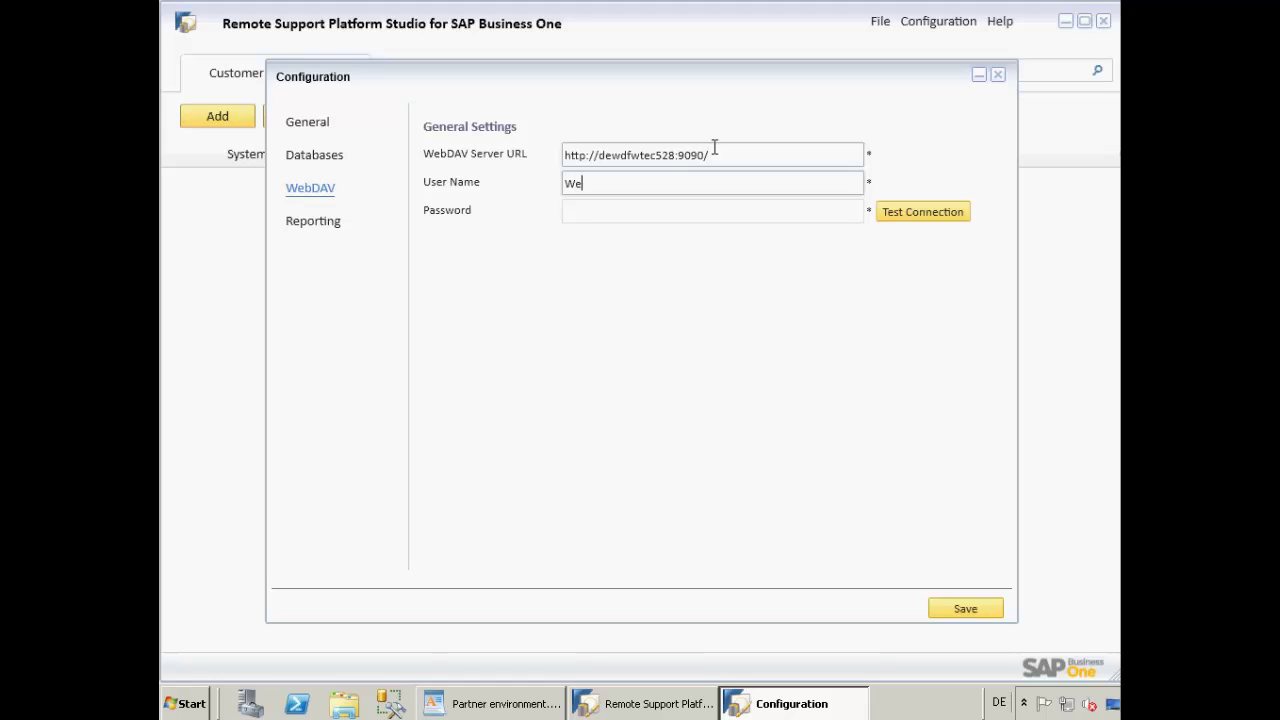
pyautogui.write('bDAVuser')
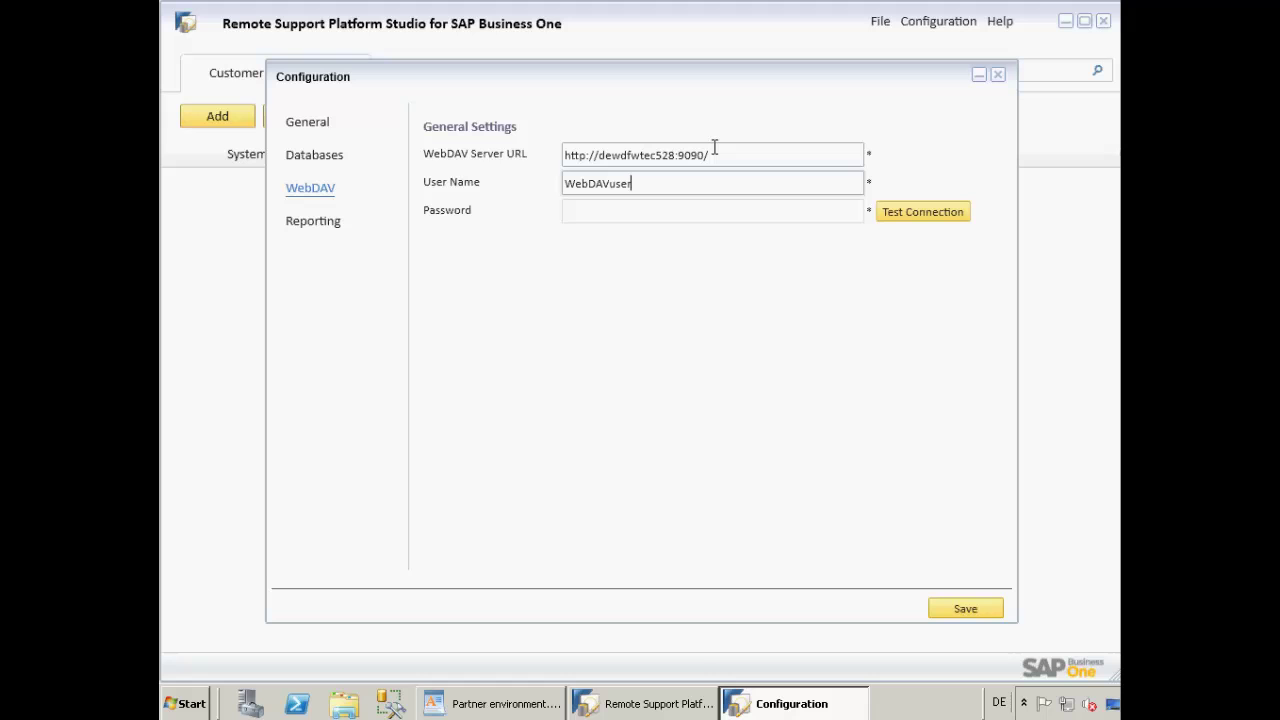
pyautogui.press('Tab')
pyautogui.write('•••••')
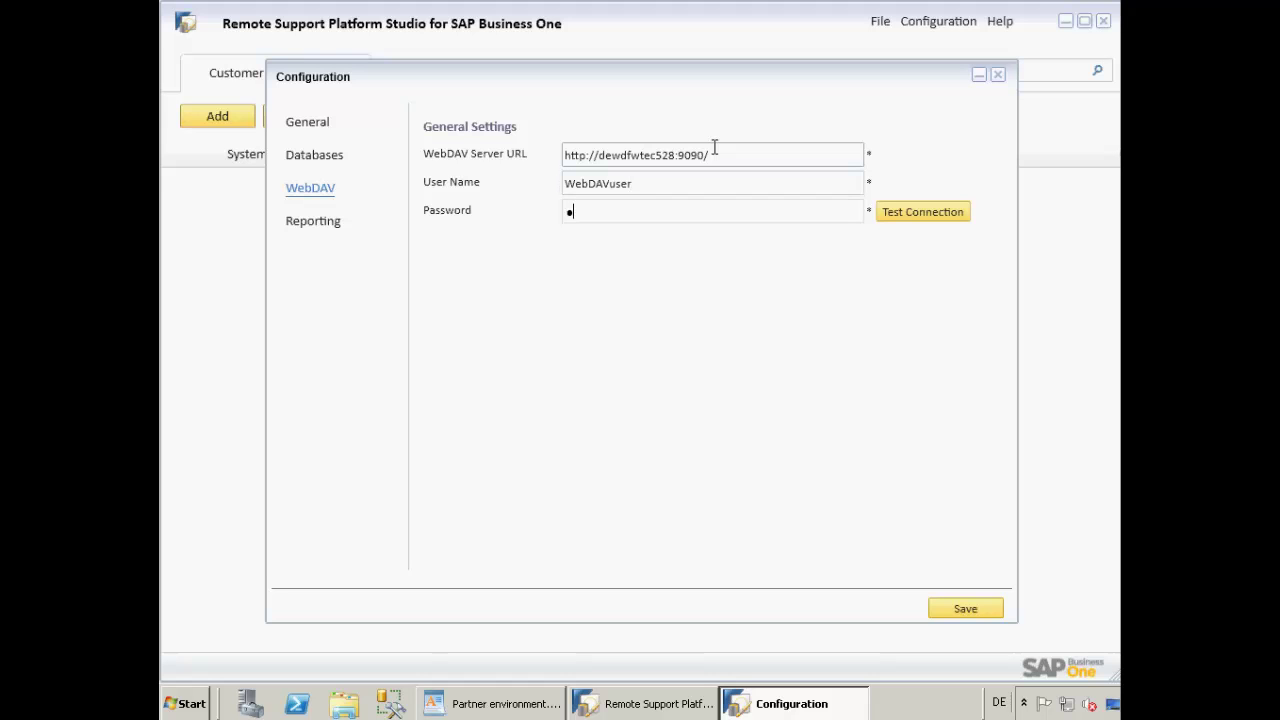
pyautogui.write('•••••')
# - Test the WebDAV connection successfully and save the configuration
pyautogui.click(933, 212)
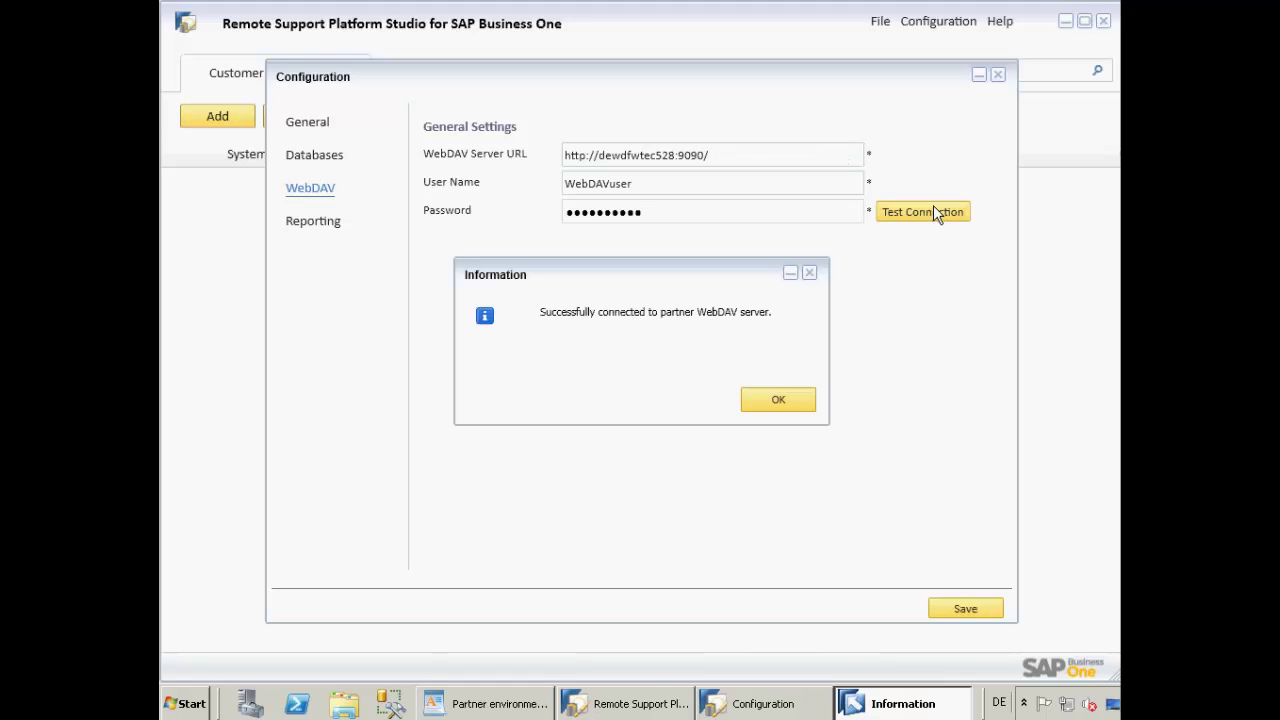
pyautogui.click(779, 401)
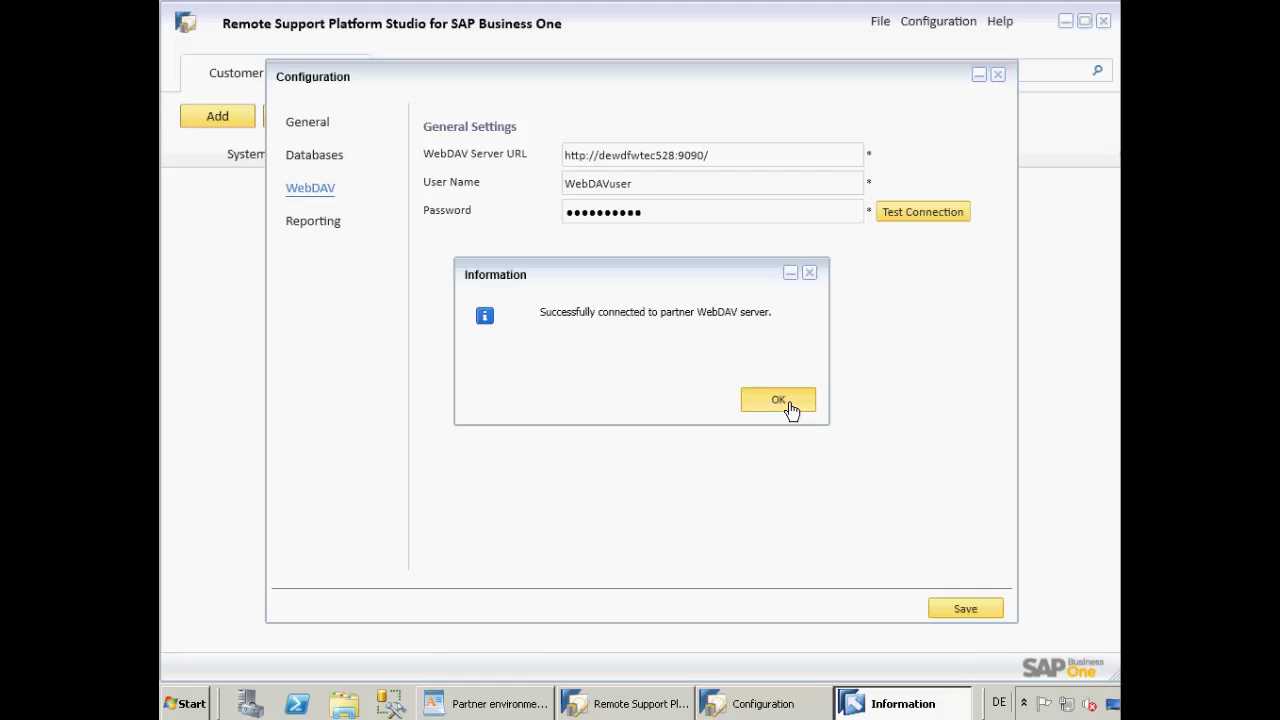
pyautogui.click(955, 607)
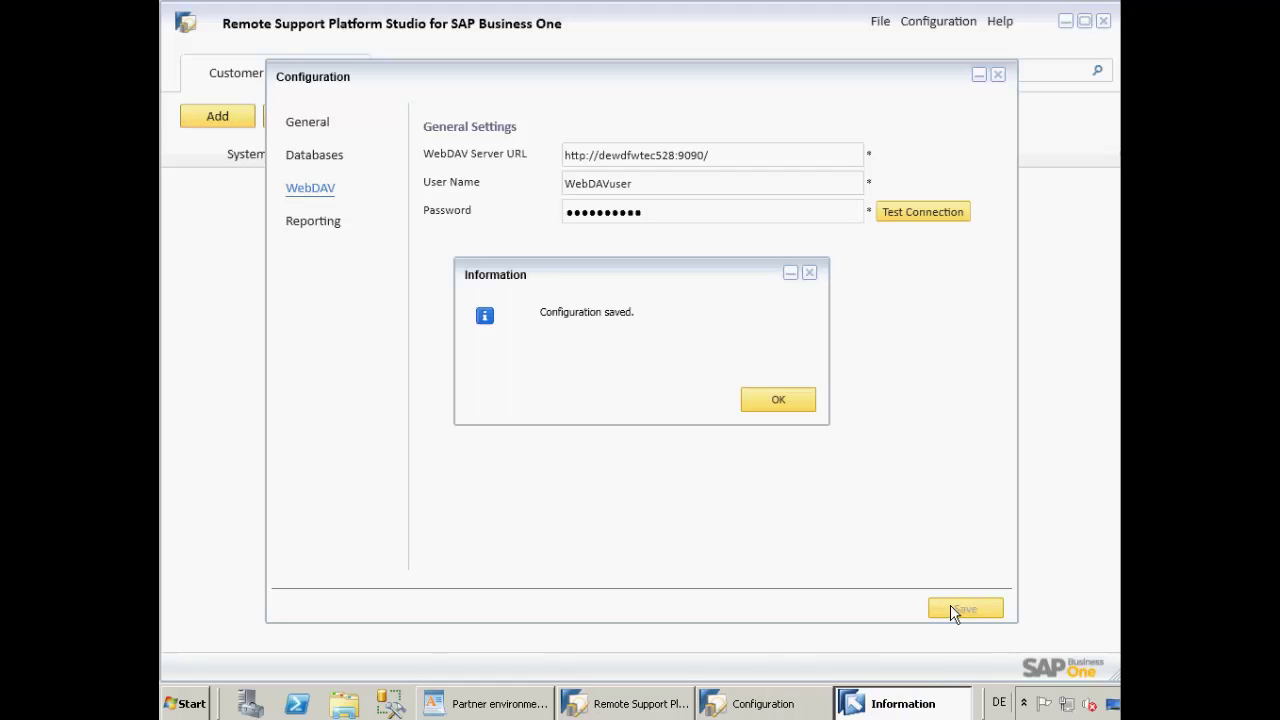
pyautogui.click(768, 402)
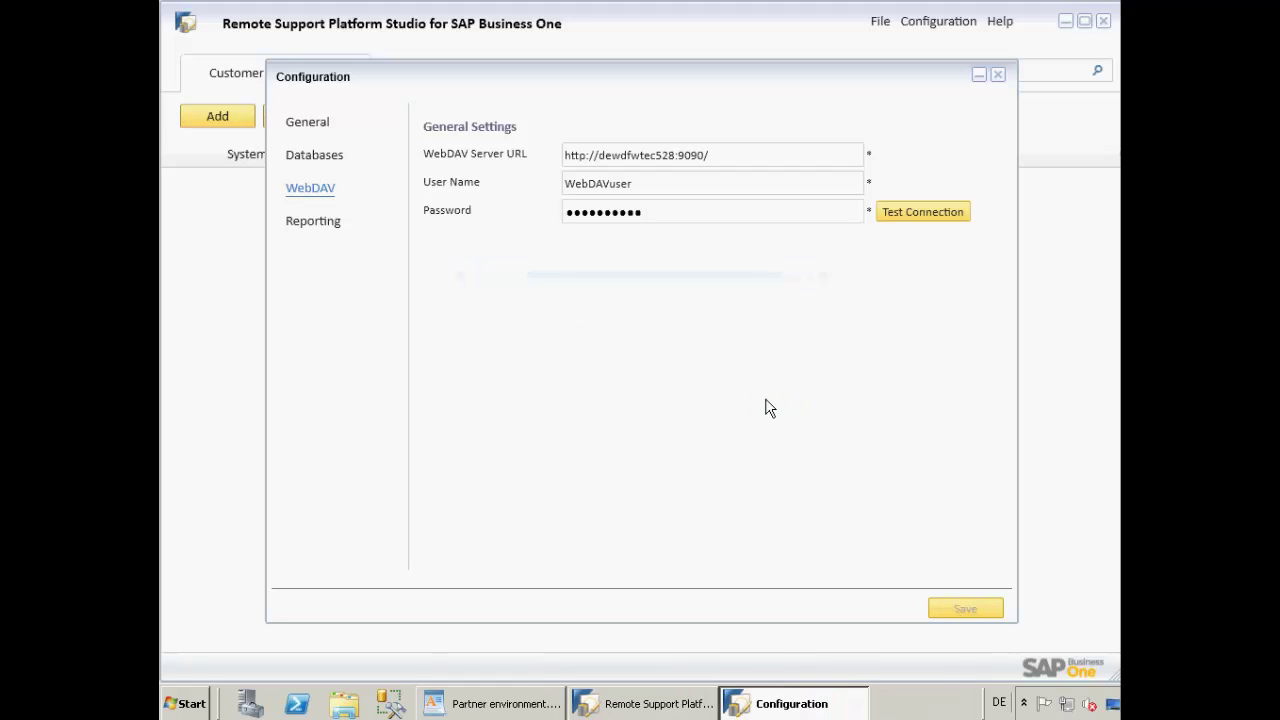
# - Launch RSP Reporting from the Reporting settings and open its localhost:48900 home page in the browser
pyautogui.click(305, 223)
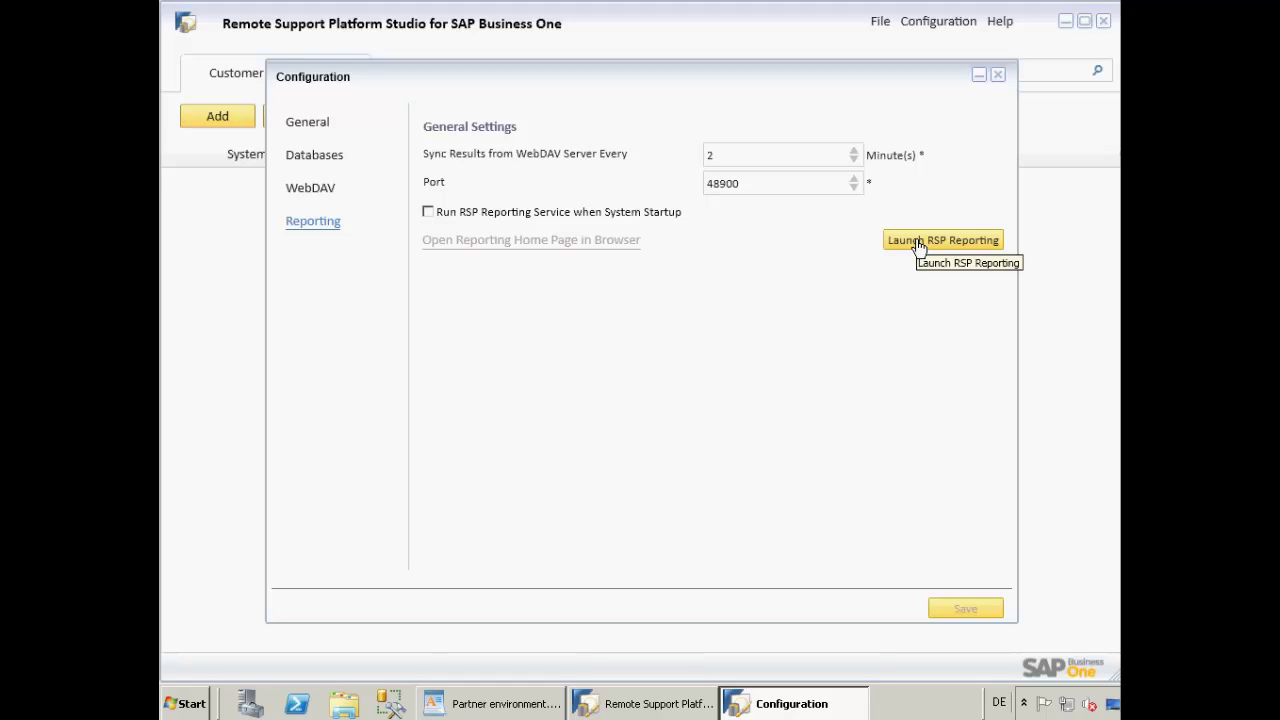
pyautogui.click(919, 246)
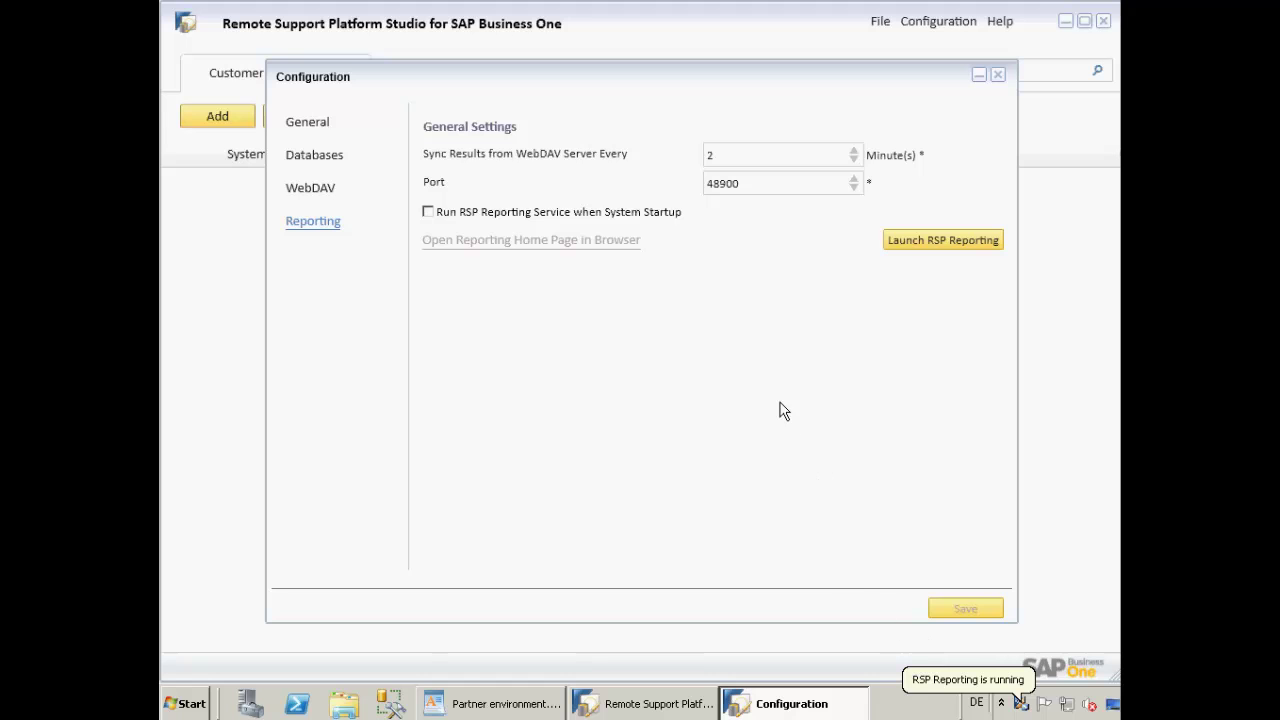
pyautogui.click(575, 244)
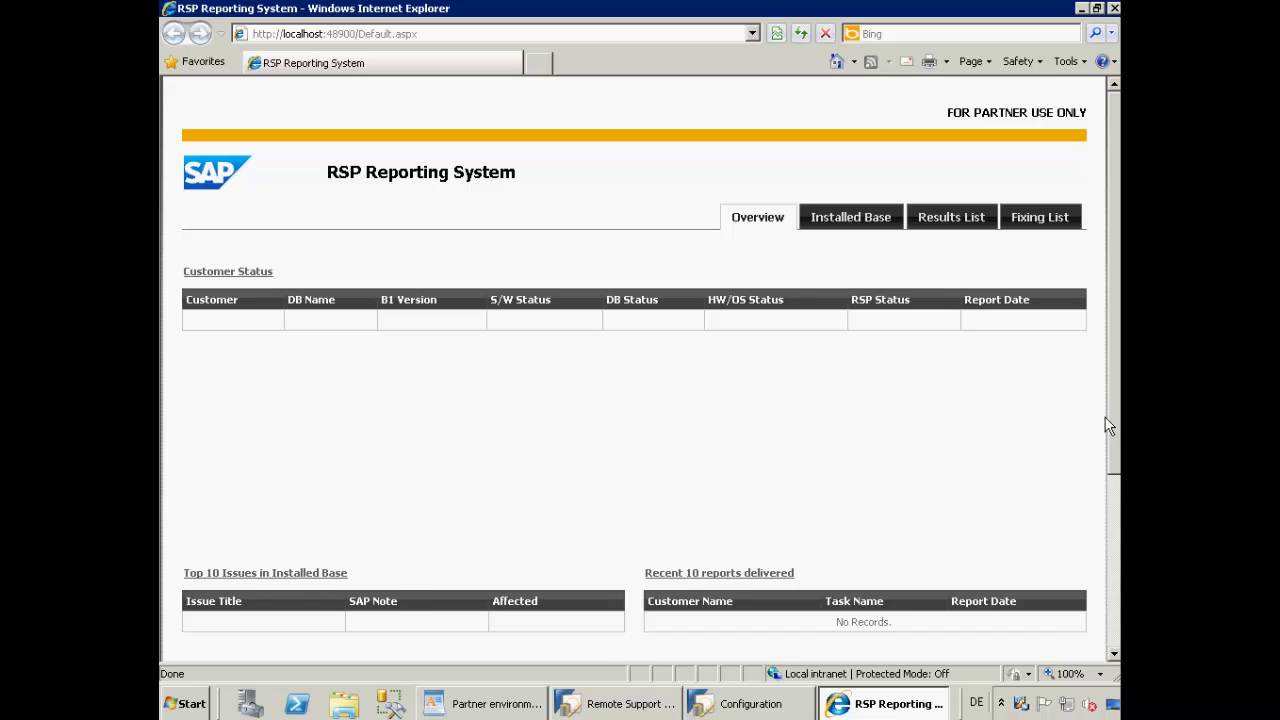
# - Browse the customer status Overview, the Installed Base charts, the Results List and the Fixing List
pyautogui.moveTo(1107, 420); pyautogui.dragTo(1108, 525)
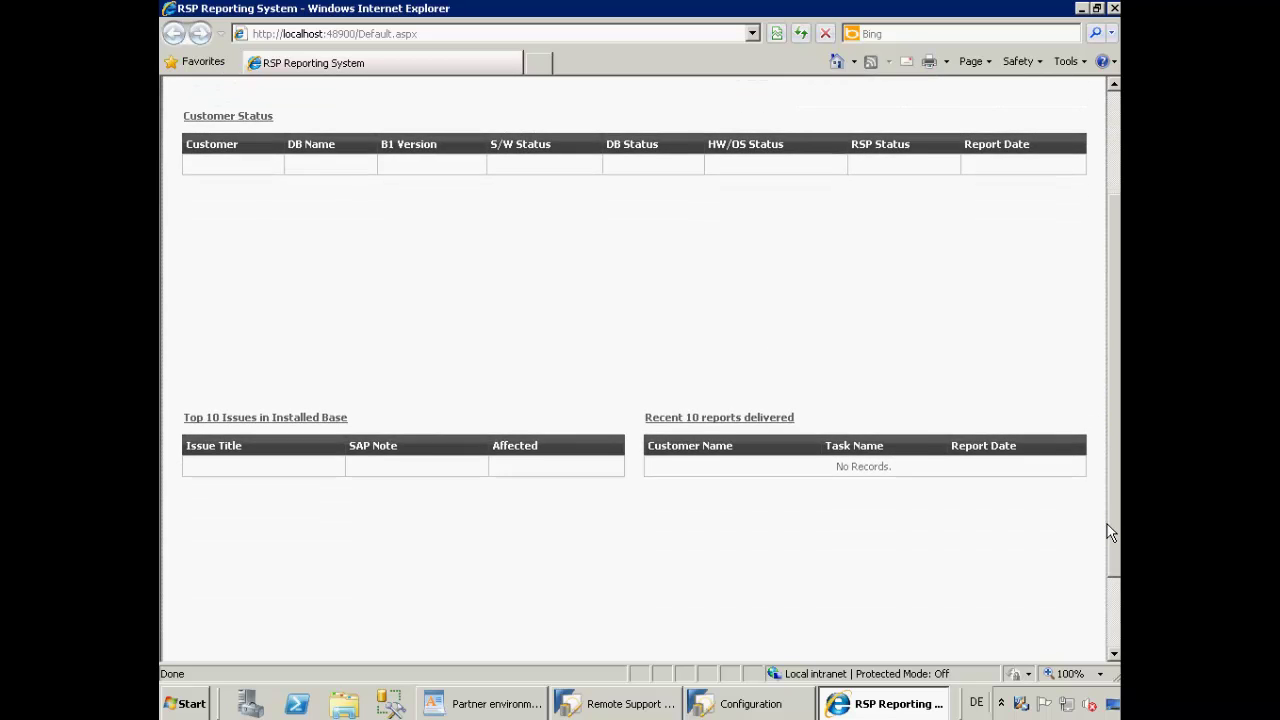
pyautogui.scroll(2, 1108, 530)
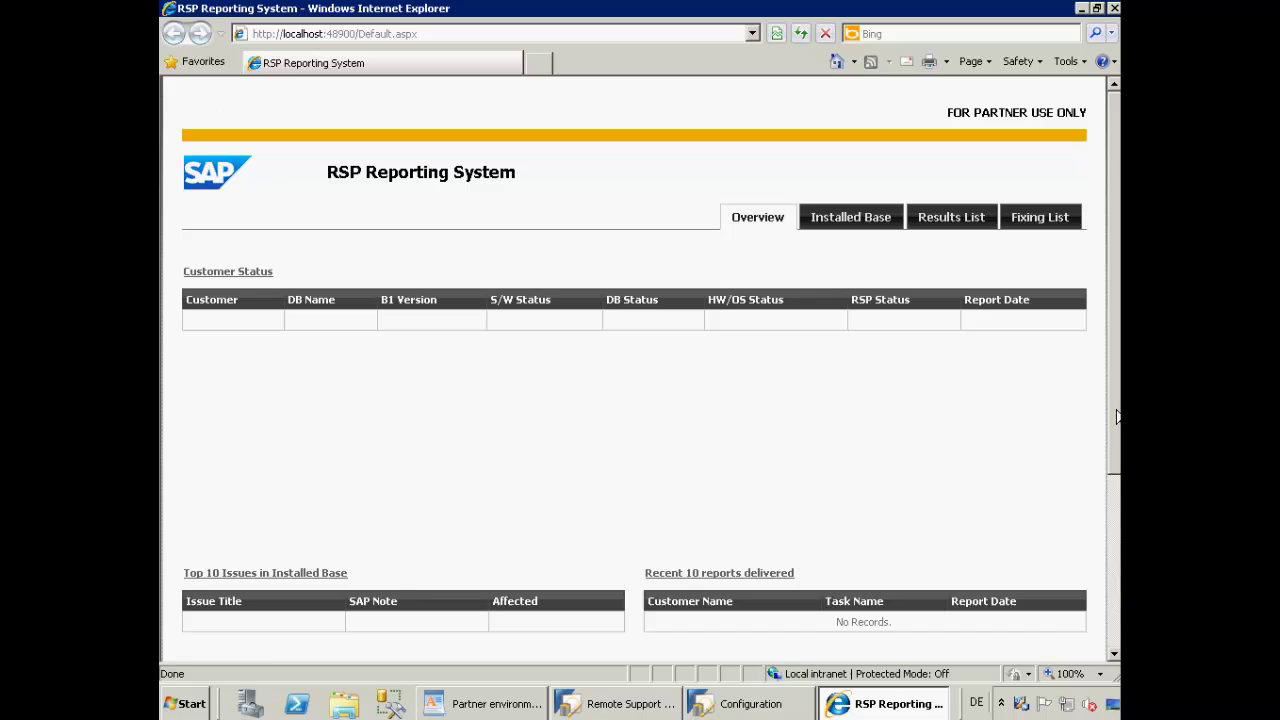
pyautogui.click(836, 216)
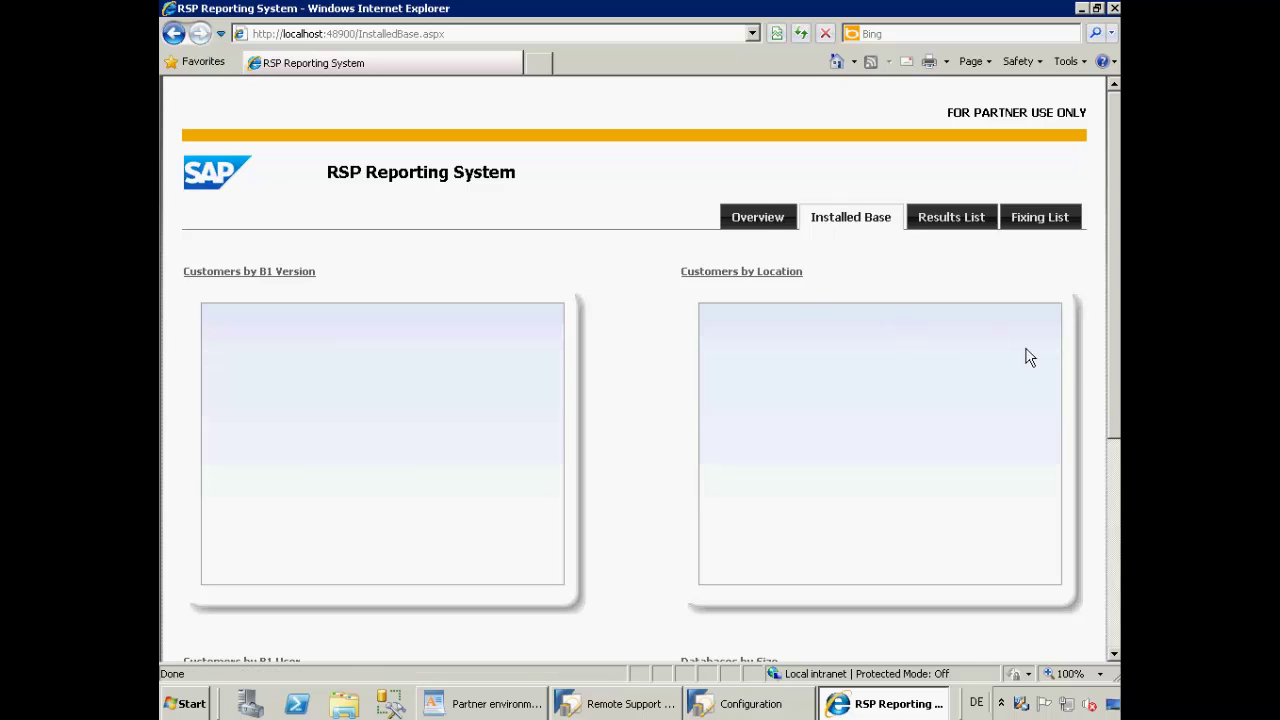
pyautogui.moveTo(1117, 380); pyautogui.dragTo(1117, 318)
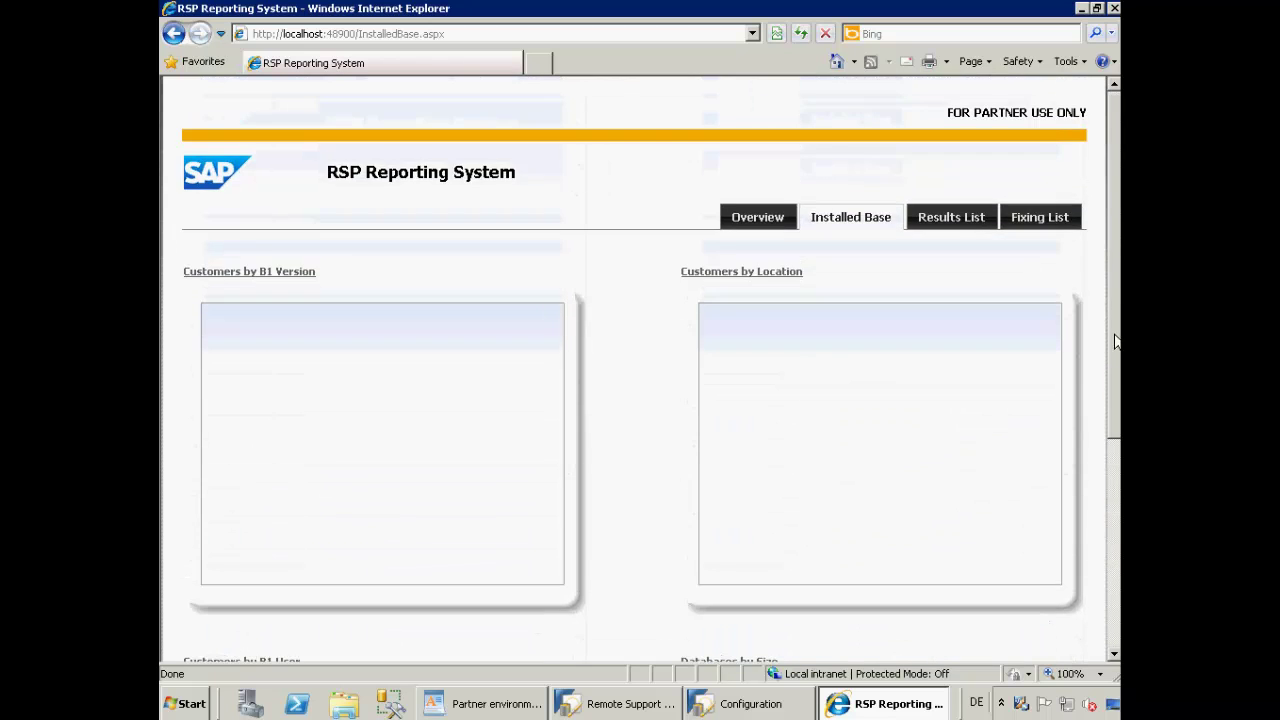
pyautogui.click(955, 211)
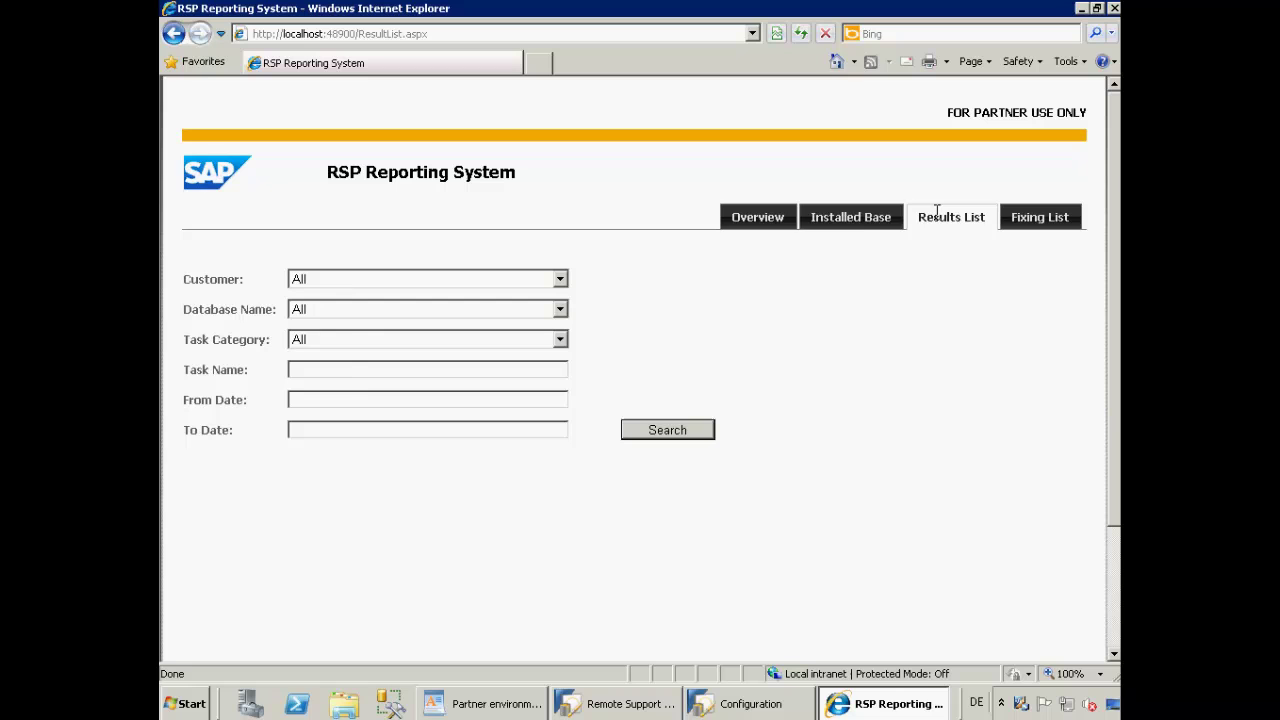
pyautogui.click(1031, 218)
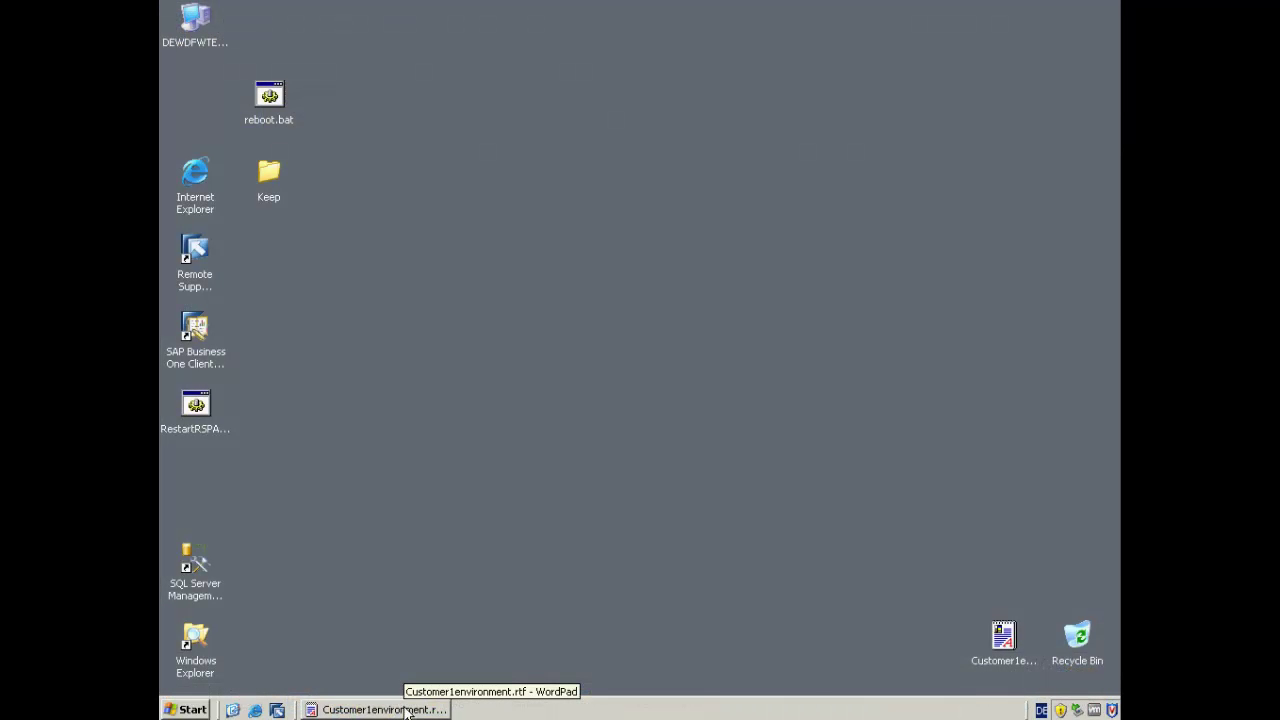
# - Launch Remote Support Platform and log on with the Admin user name and its password
pyautogui.click(198, 254)
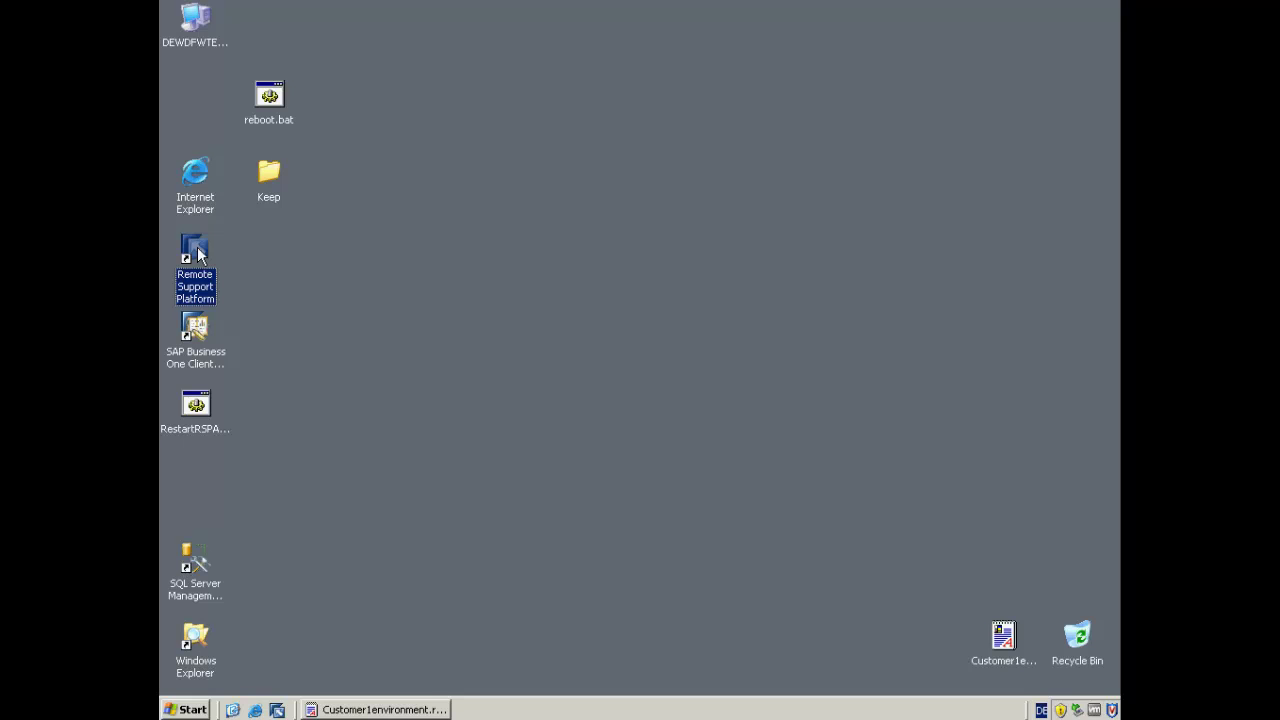
pyautogui.doubleClick(198, 254)
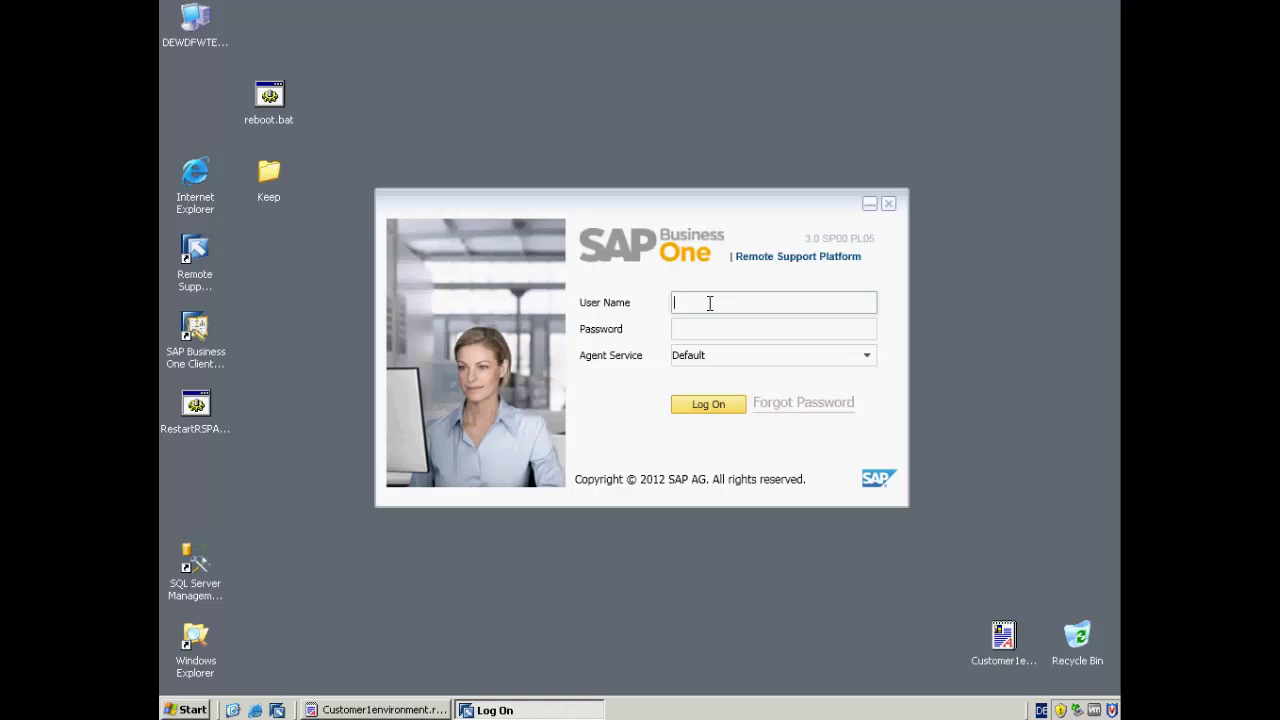
pyautogui.write('Admin')
pyautogui.press('Tab')
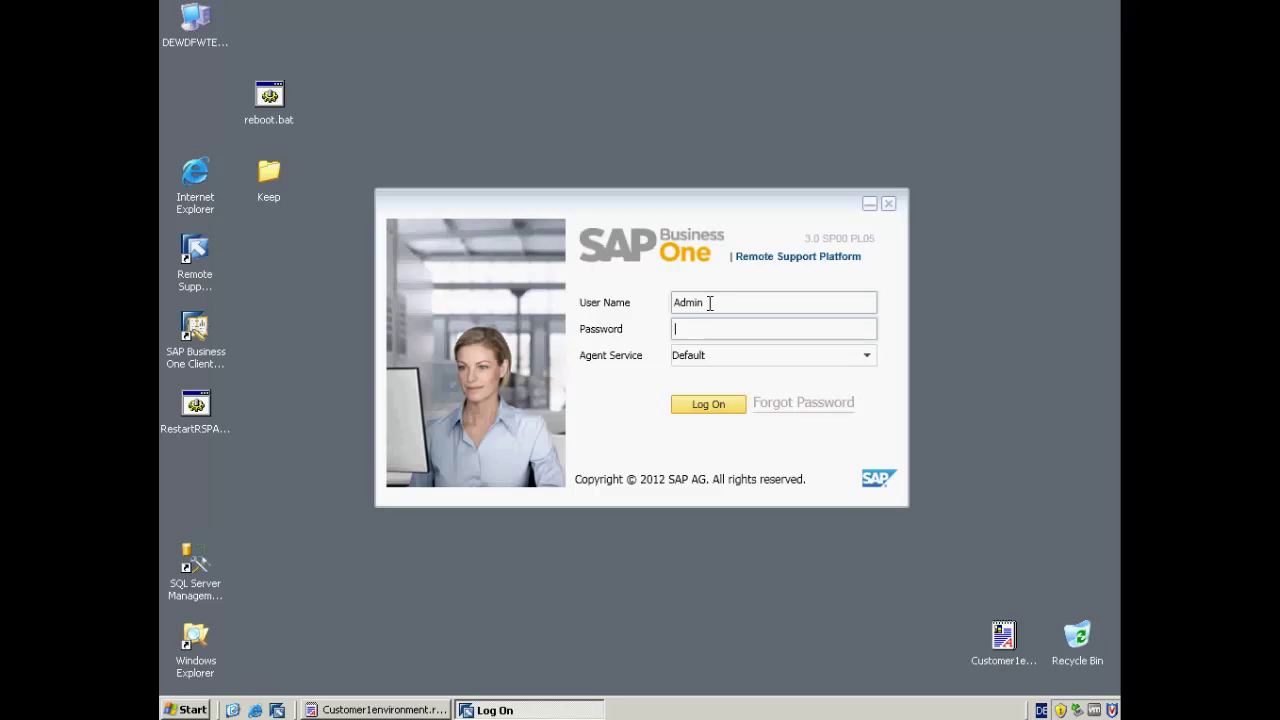
pyautogui.write('•••••')
pyautogui.click(710, 404)
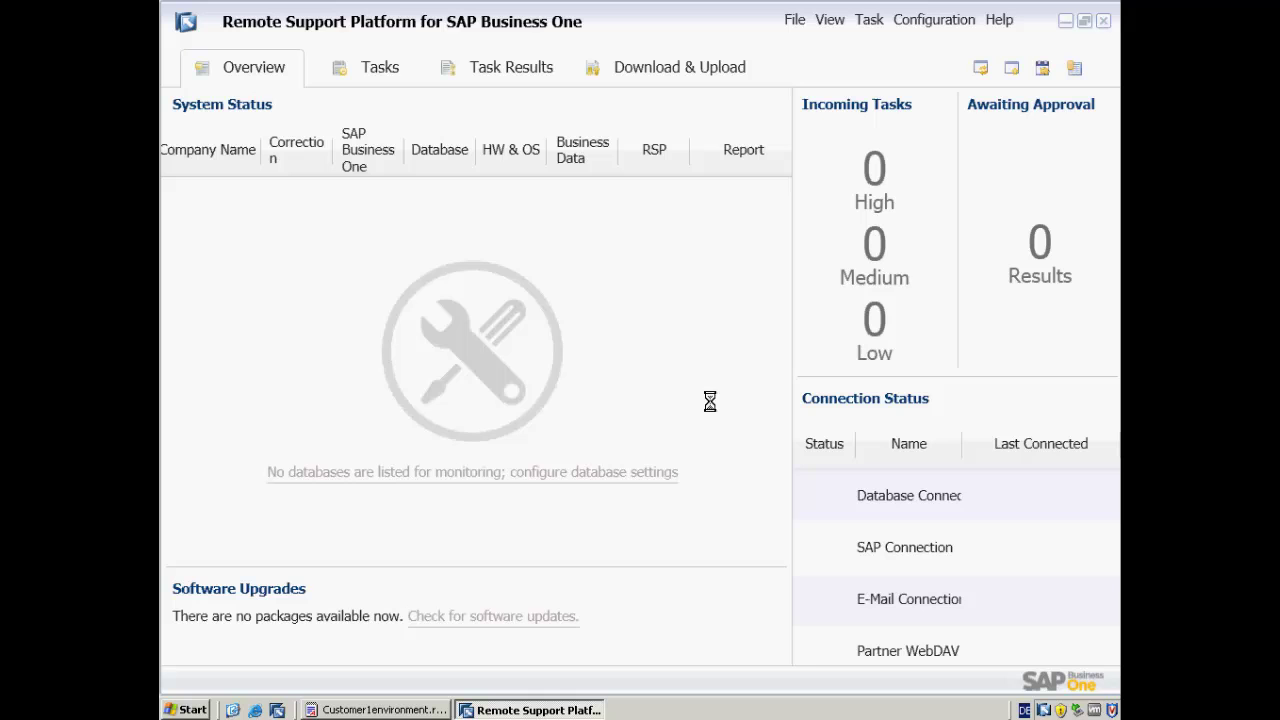
pyautogui.click(918, 20)
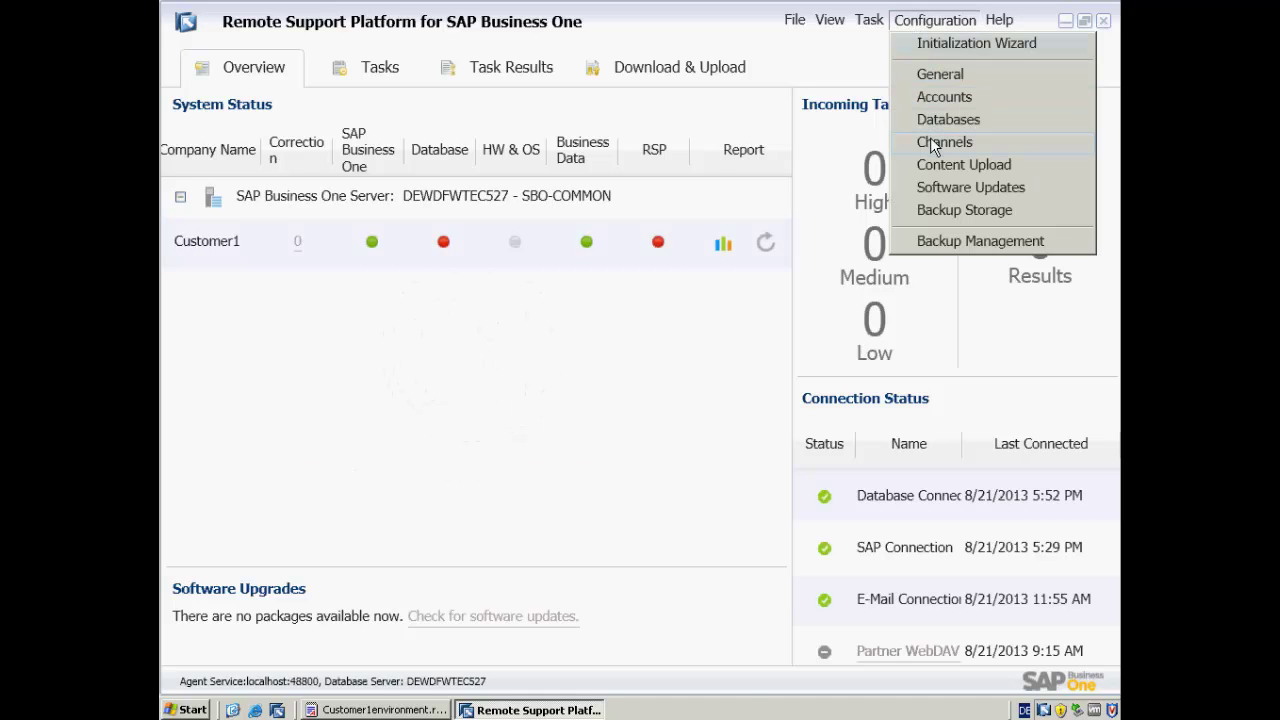
pyautogui.click(930, 140)
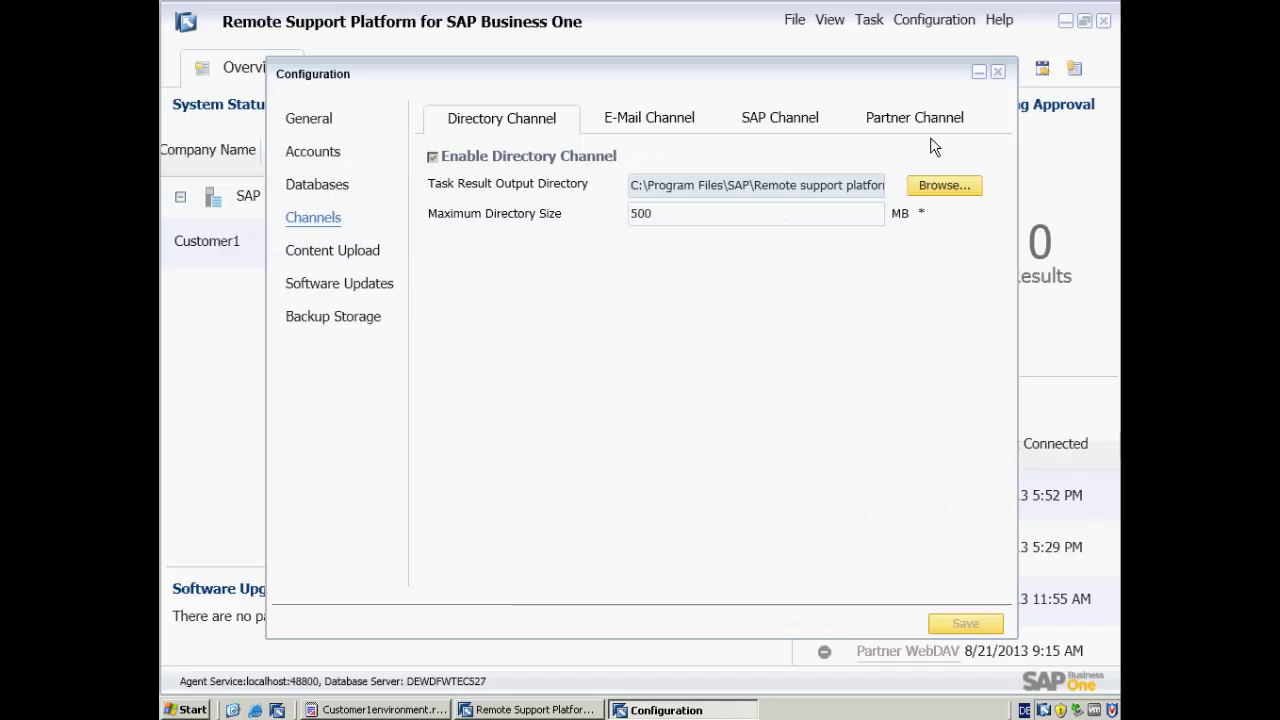
pyautogui.click(924, 120)
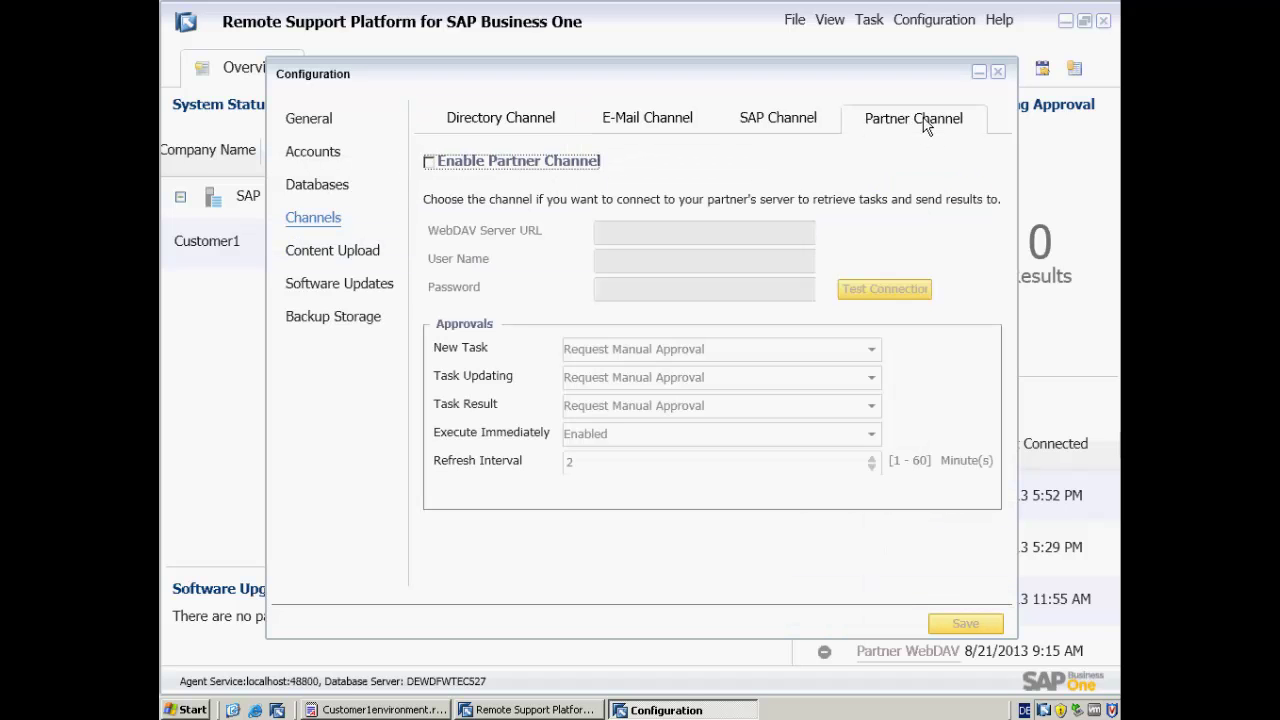
pyautogui.click(428, 162)
pyautogui.click(622, 232)
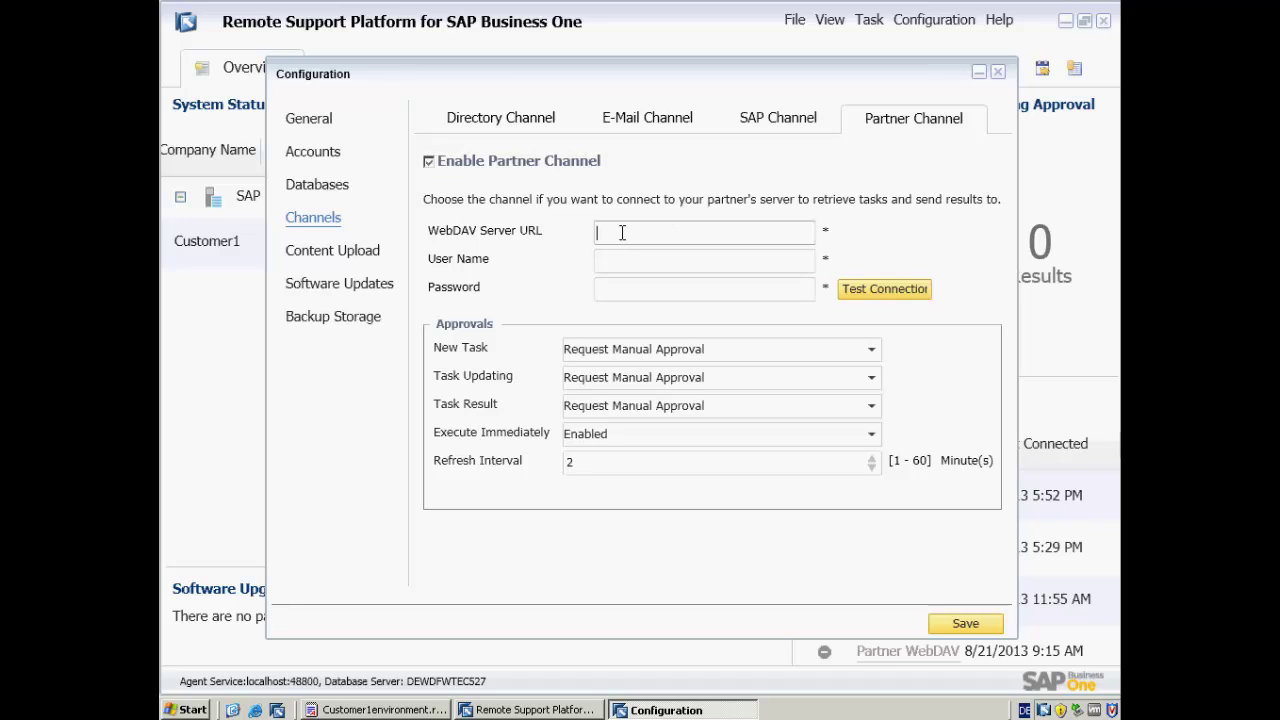
pyautogui.write('http://dewdfwtec528:9090')
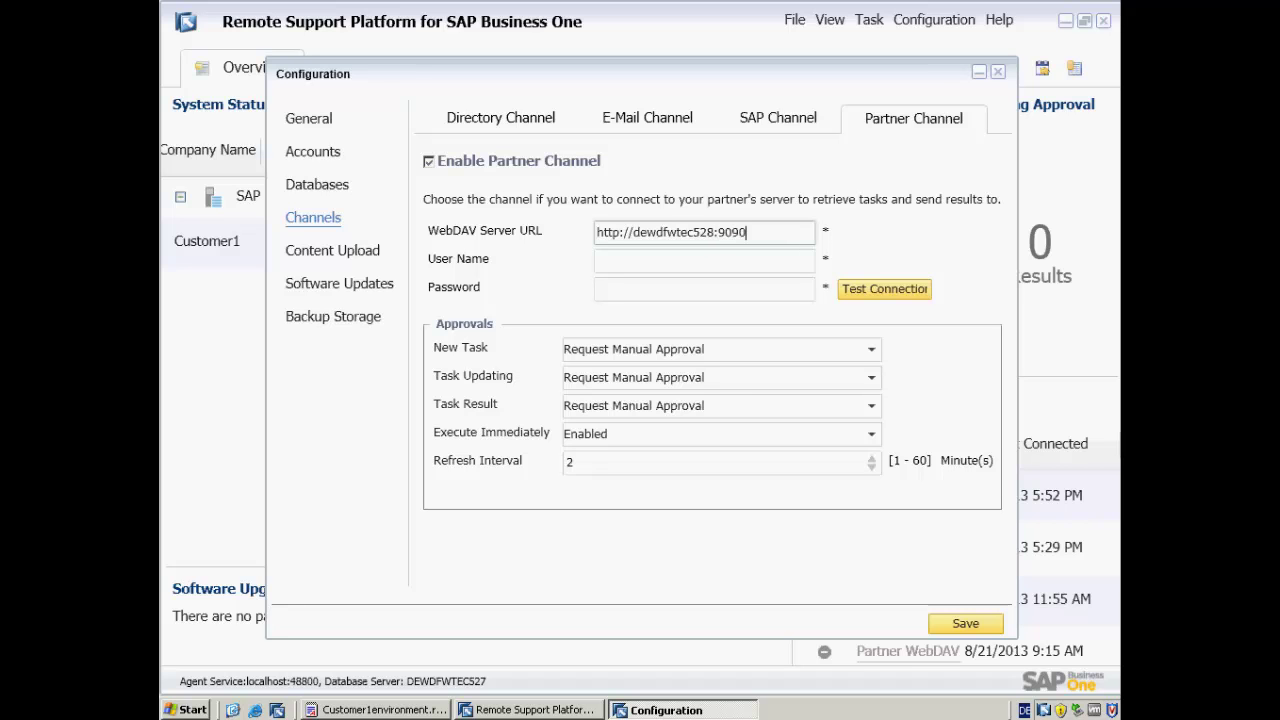
pyautogui.write('/')
pyautogui.press('Tab')
pyautogui.write('WebDAV')
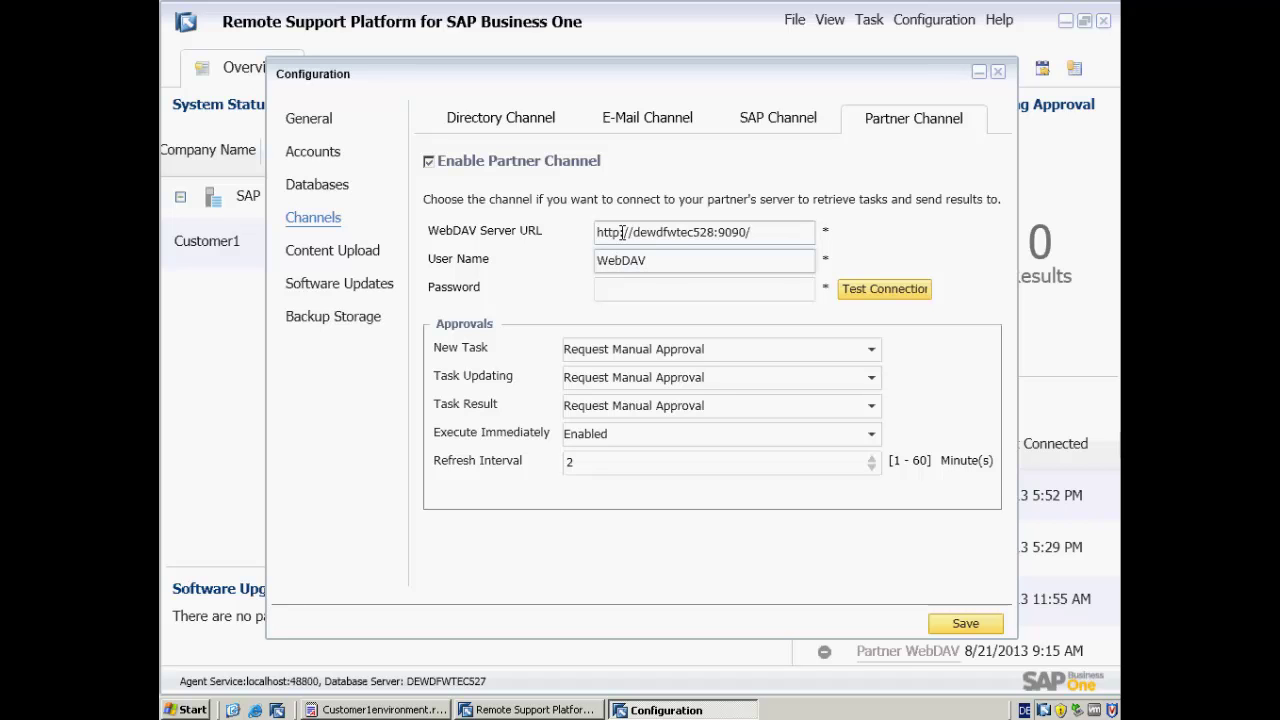
pyautogui.write('user')
pyautogui.press('Tab')
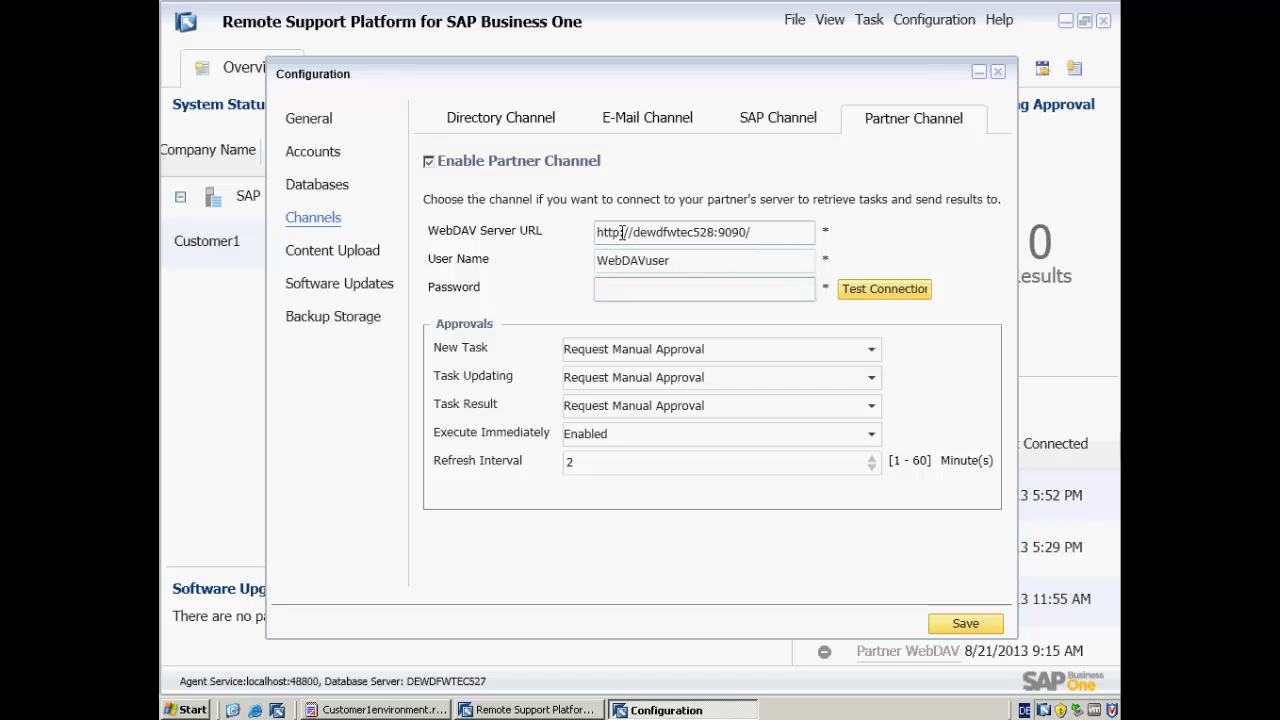
pyautogui.write('••••••••••')
# - Test the connection, set new tasks, task updating and task results to Approve Automatically, and save
pyautogui.click(882, 292)
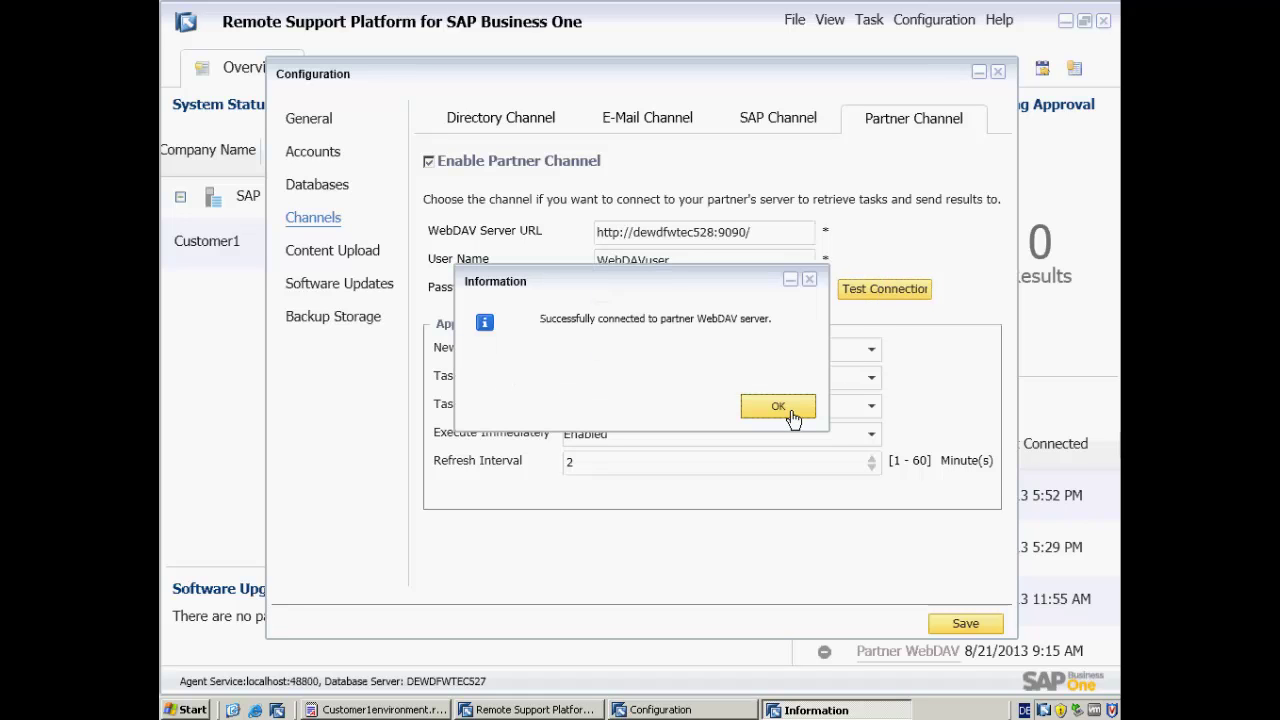
pyautogui.click(779, 407)
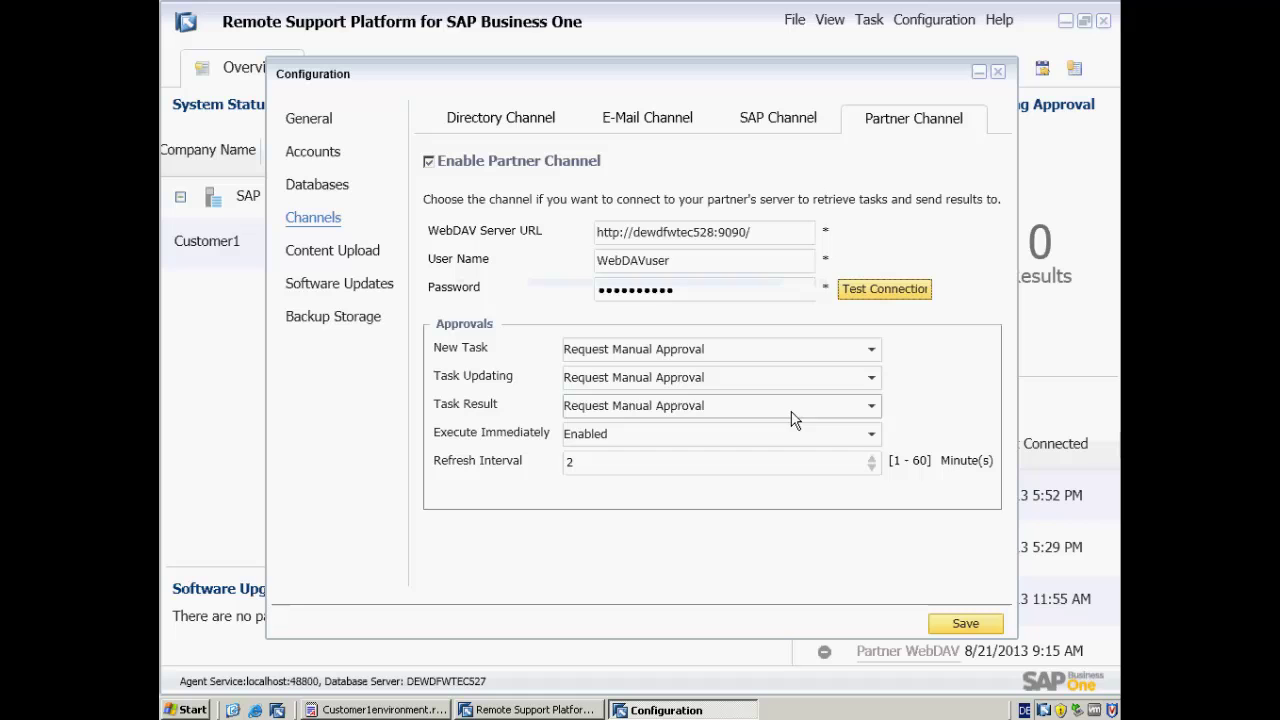
pyautogui.click(716, 349)
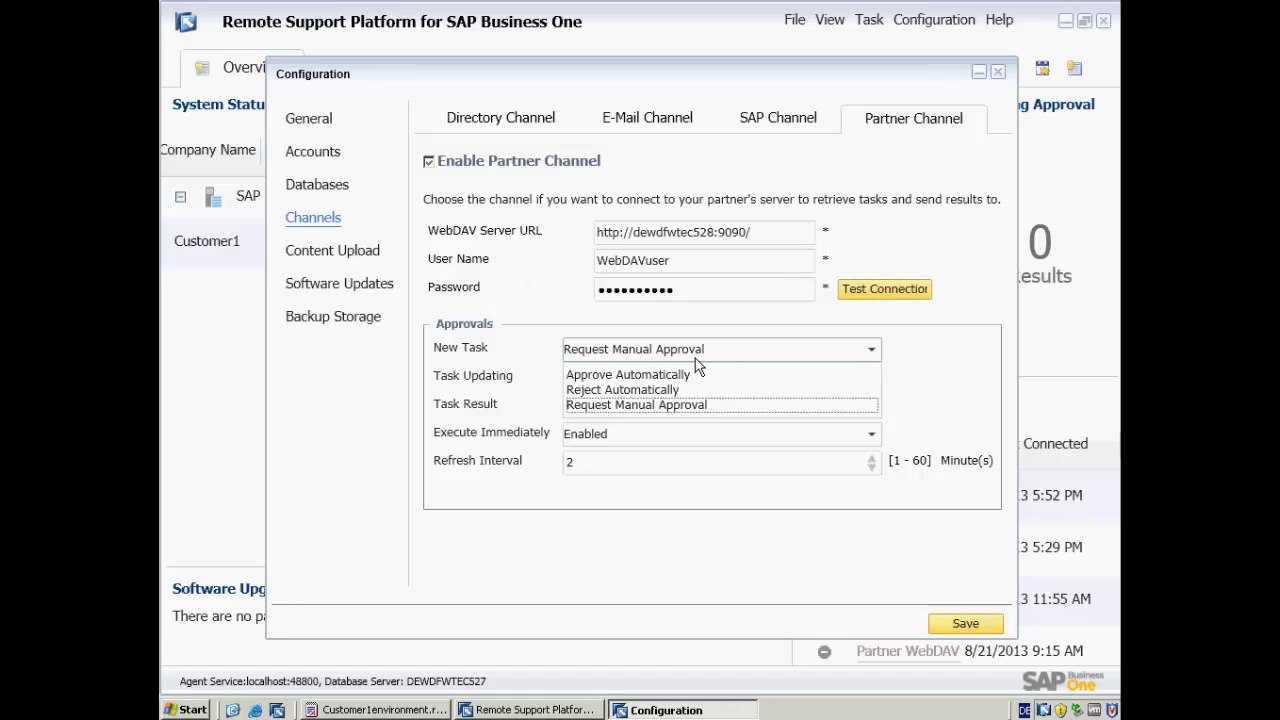
pyautogui.click(672, 374)
pyautogui.click(671, 378)
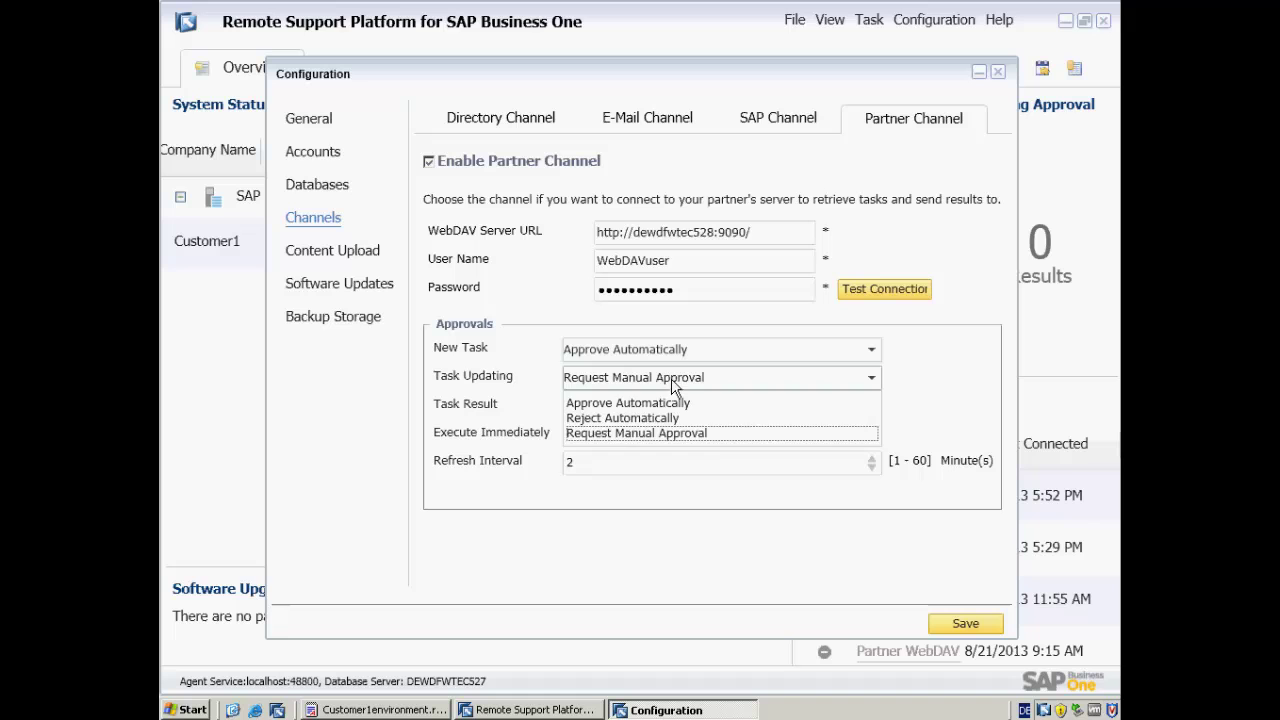
pyautogui.click(659, 402)
pyautogui.click(660, 406)
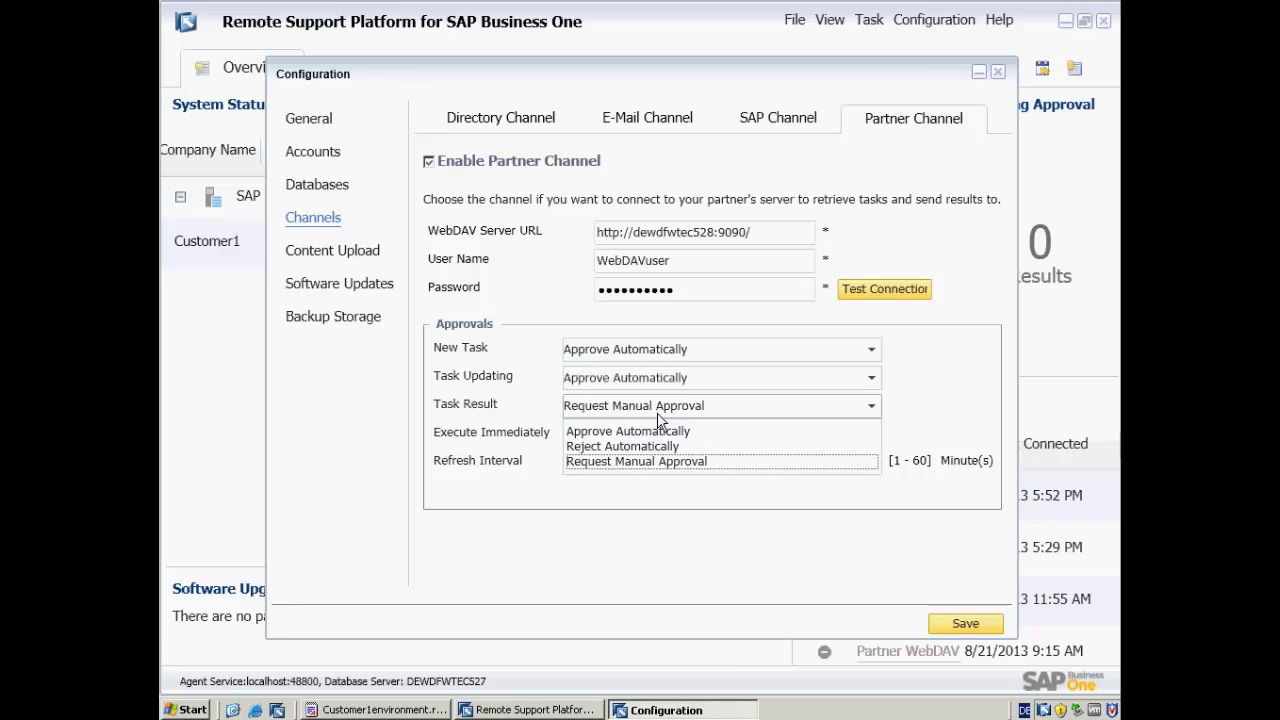
pyautogui.click(656, 432)
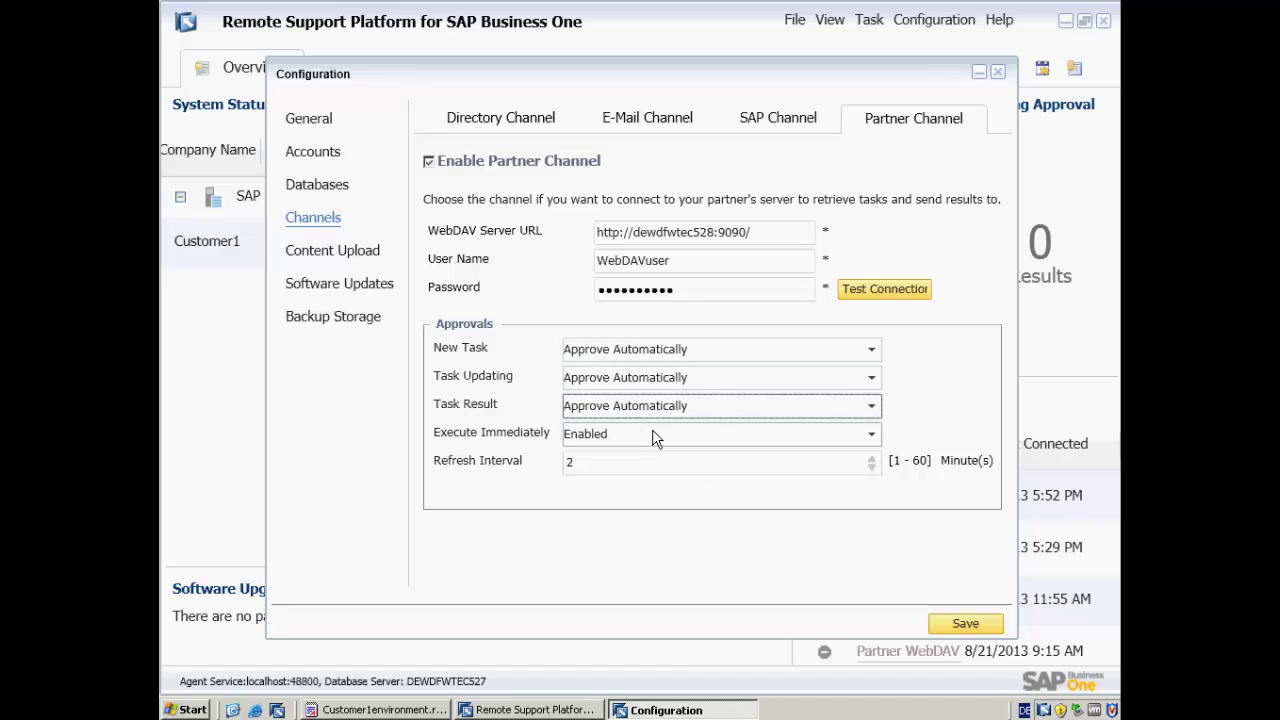
pyautogui.click(958, 626)
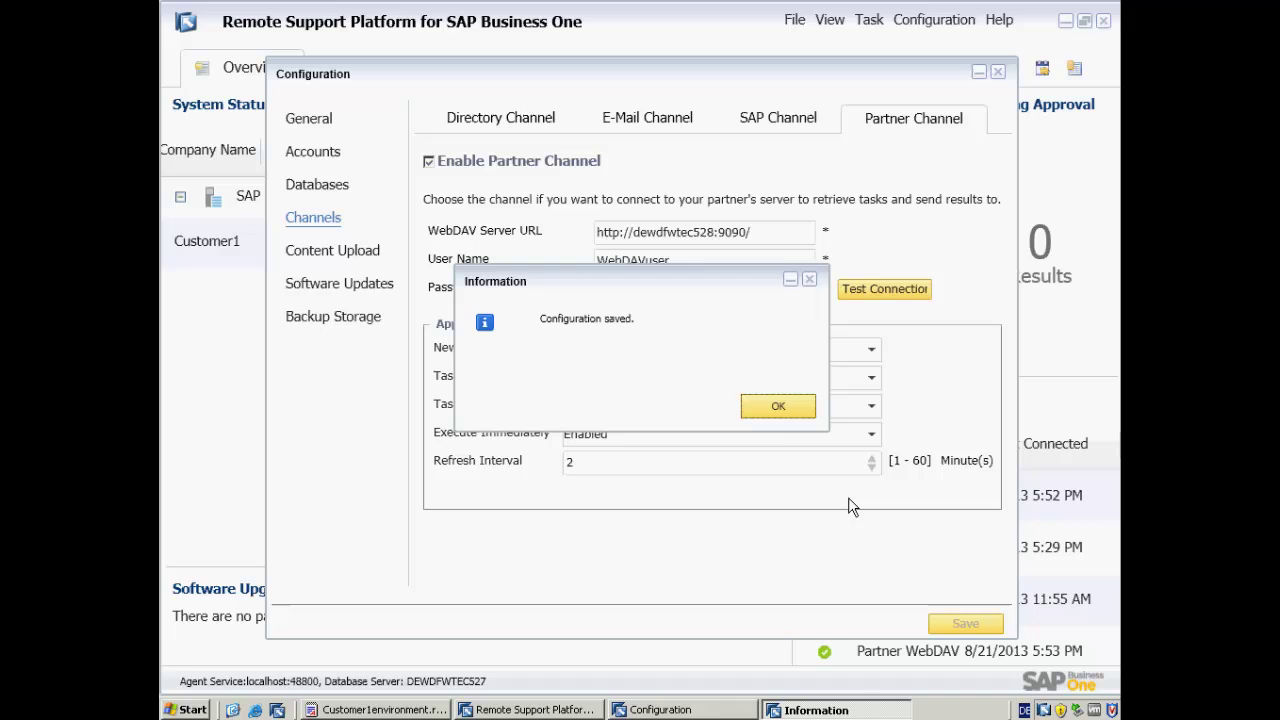
pyautogui.click(778, 408)
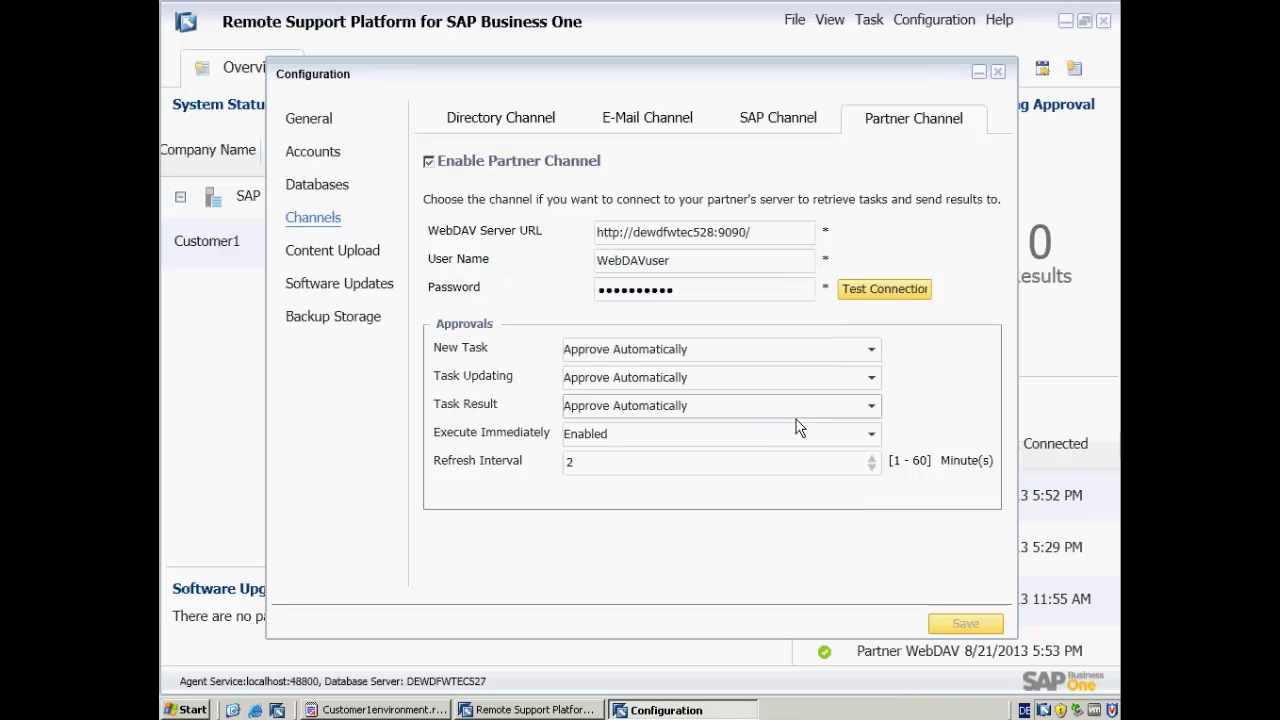
# - Search Active Tasks for 'system' and run the System Status Report task
pyautogui.click(998, 72)
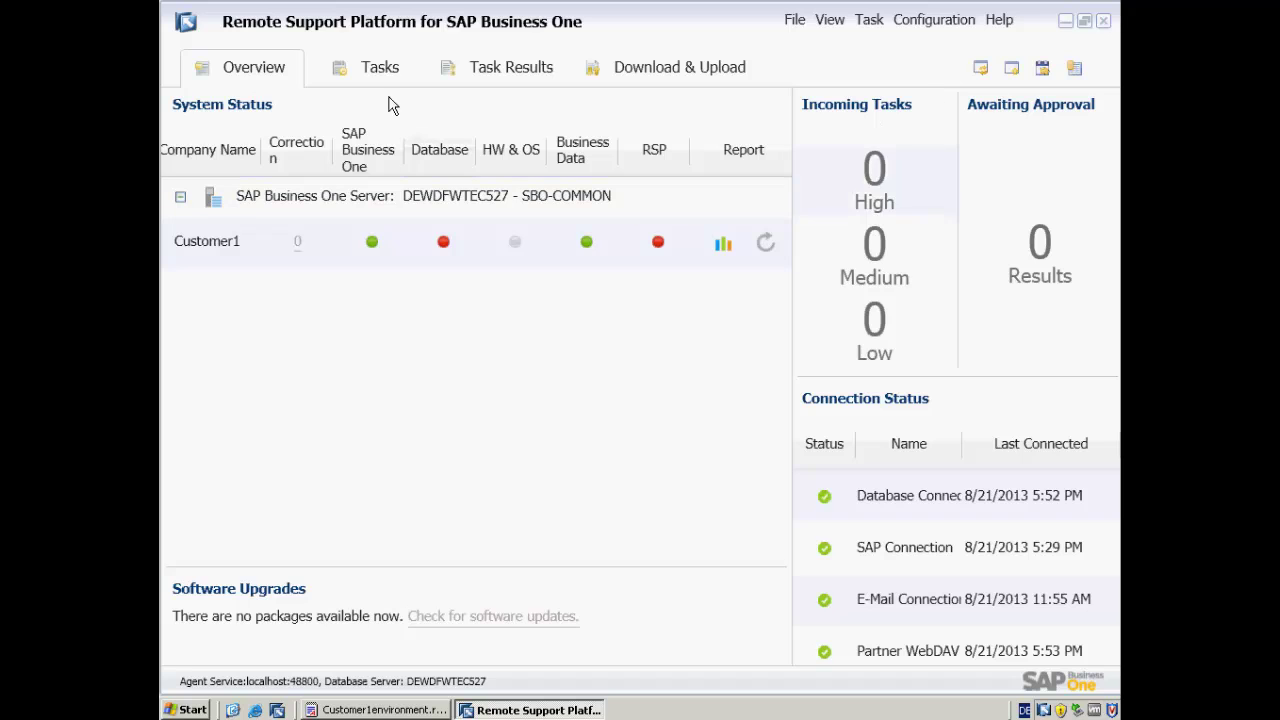
pyautogui.click(375, 76)
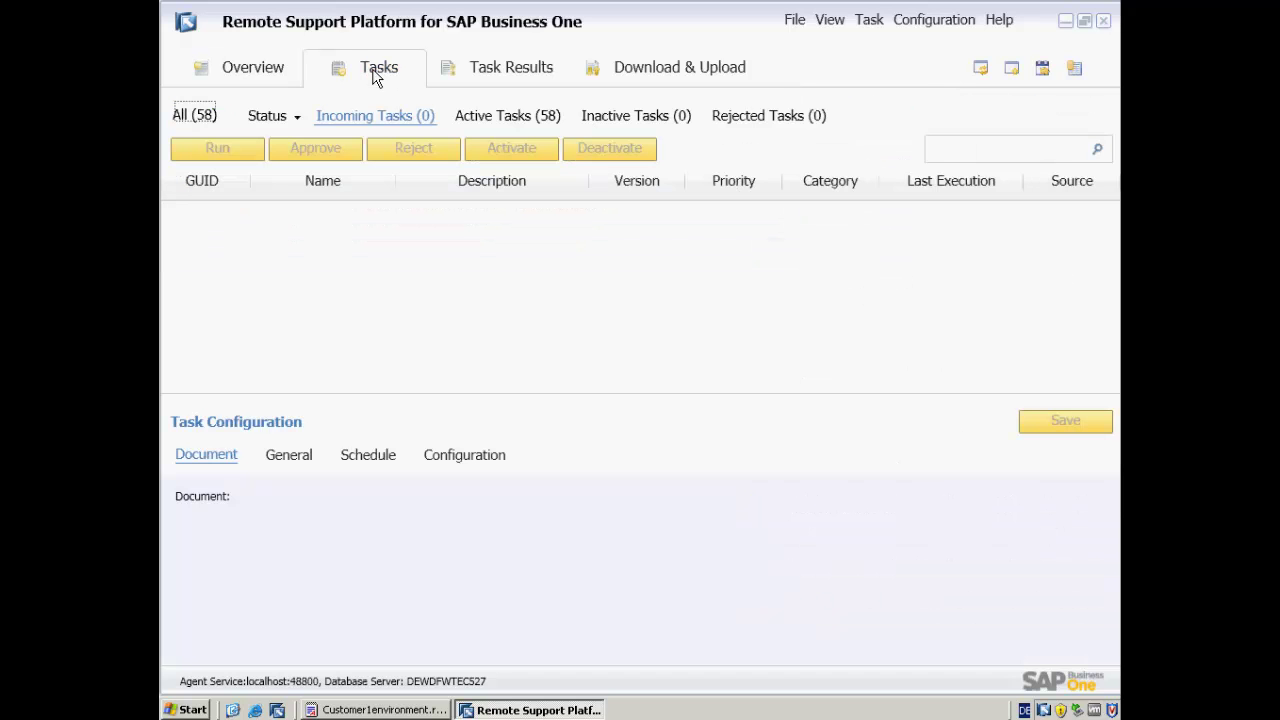
pyautogui.click(489, 118)
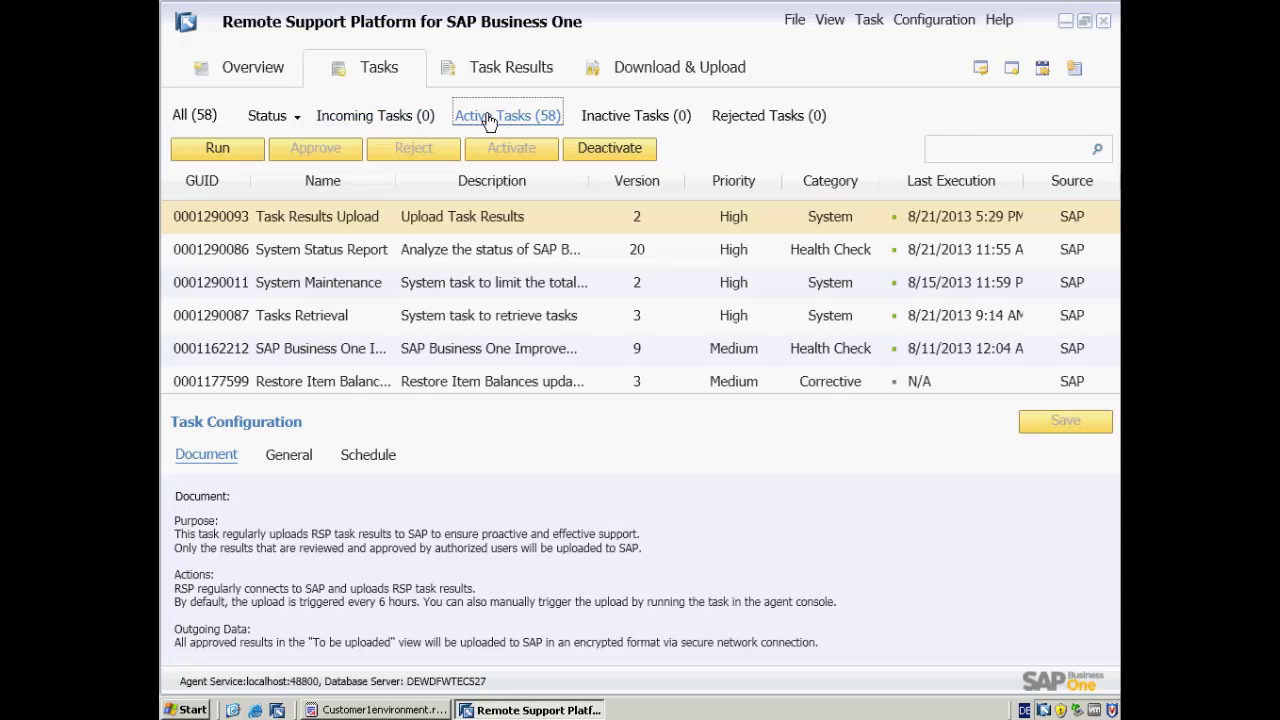
pyautogui.click(955, 146)
pyautogui.write('system')
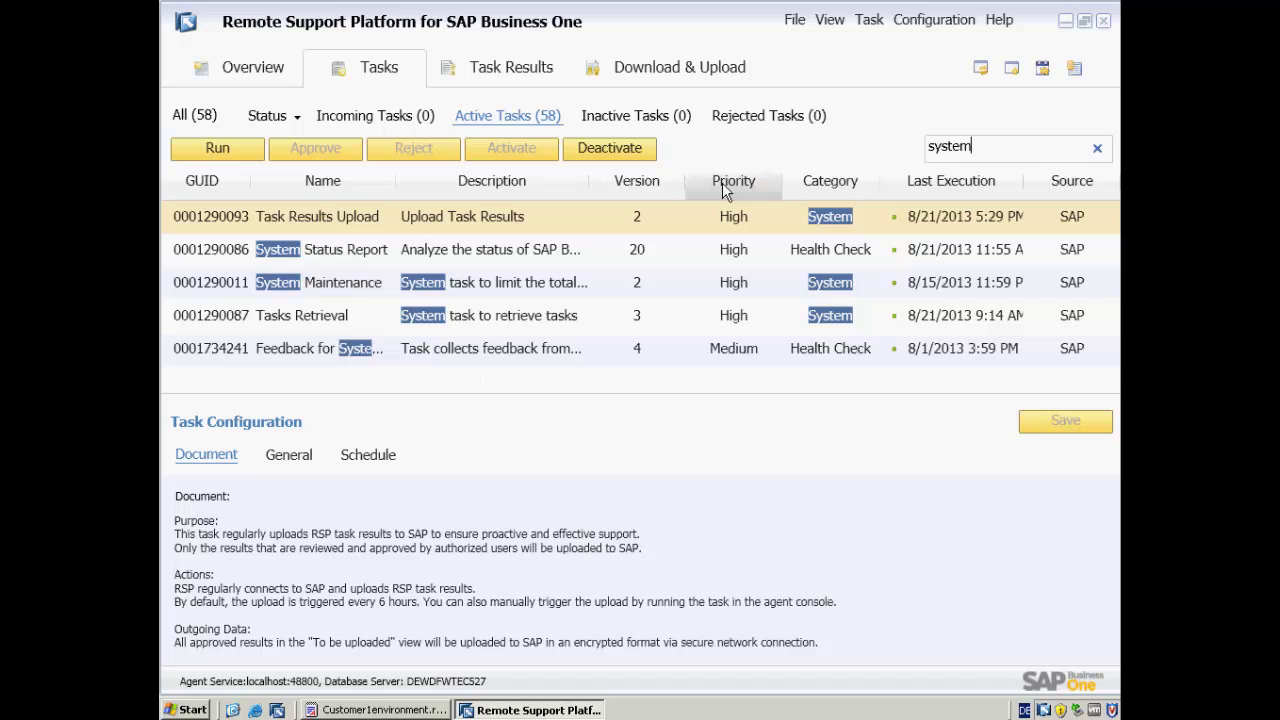
pyautogui.click(343, 255)
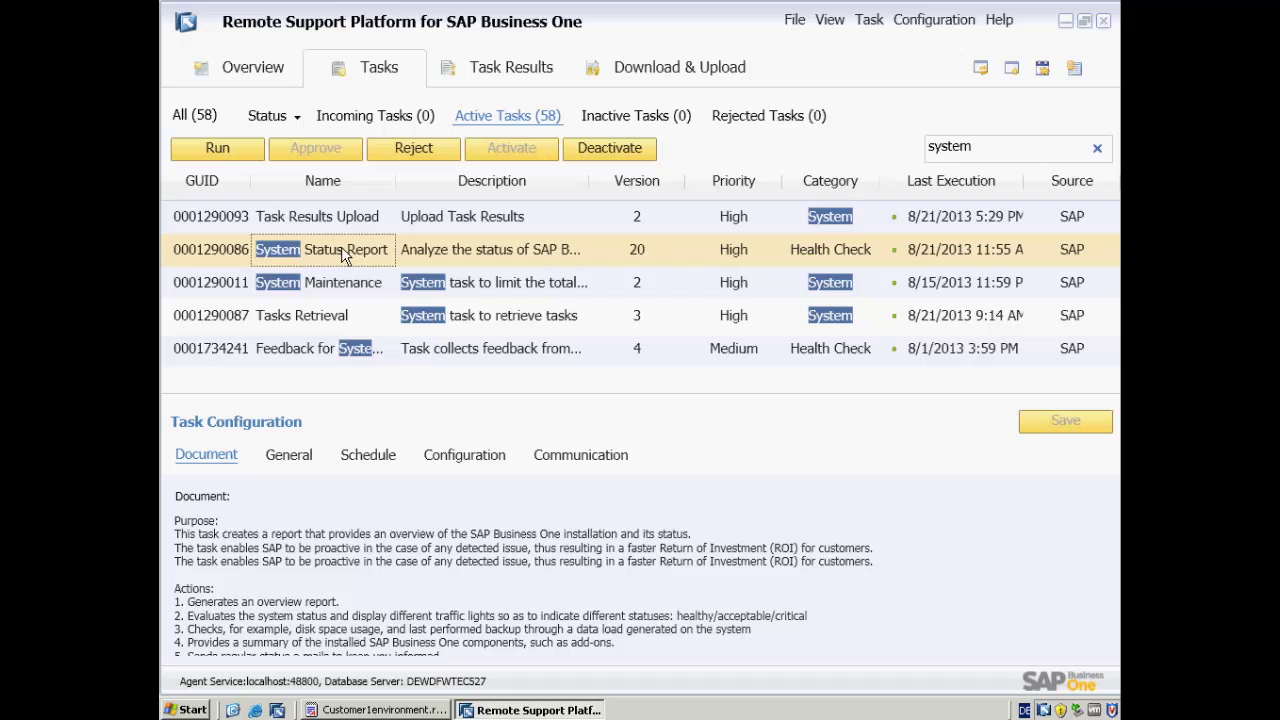
pyautogui.click(220, 150)
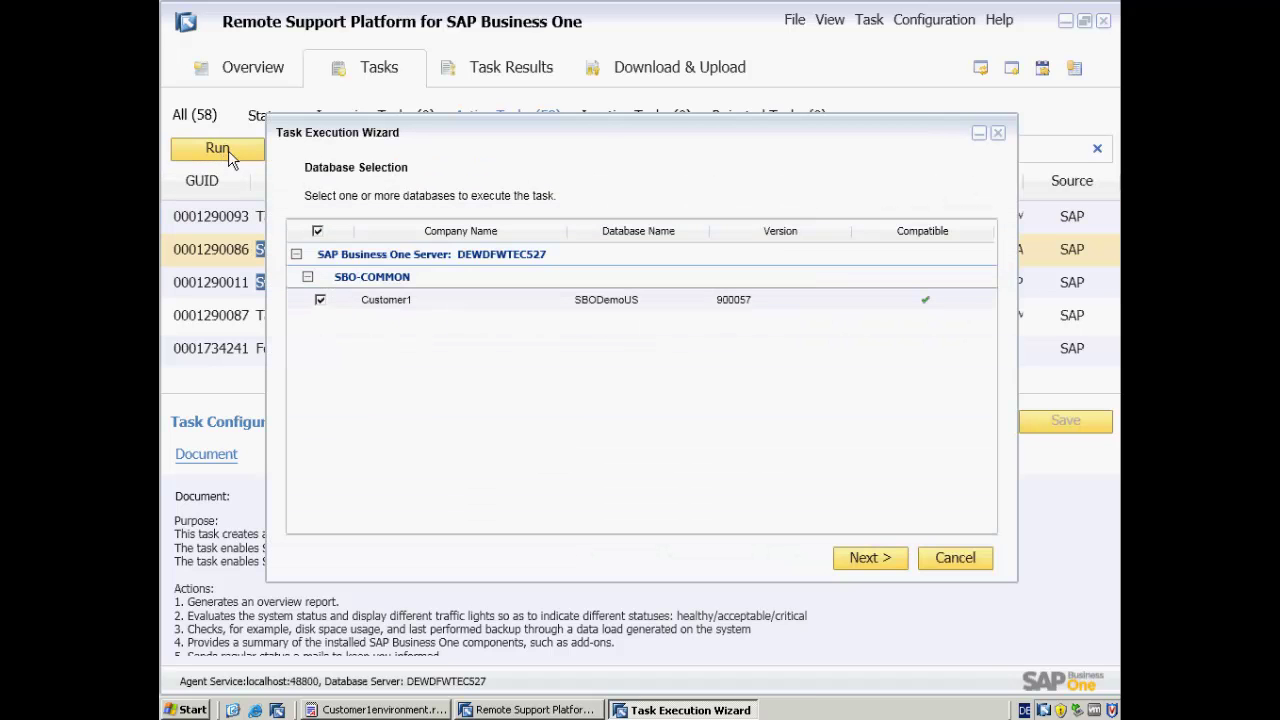
# - Execute the System Status Report on Customer1 with default parameters, view the result, then close it
pyautogui.click(866, 560)
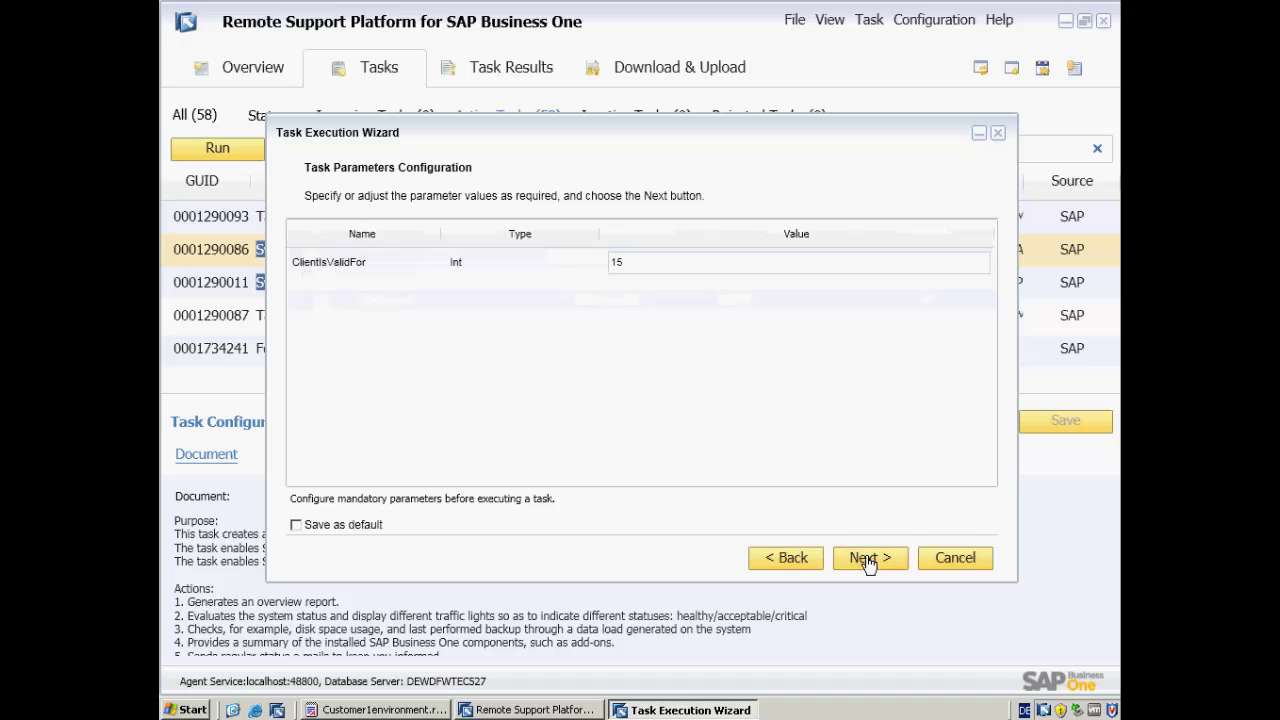
pyautogui.click(866, 560)
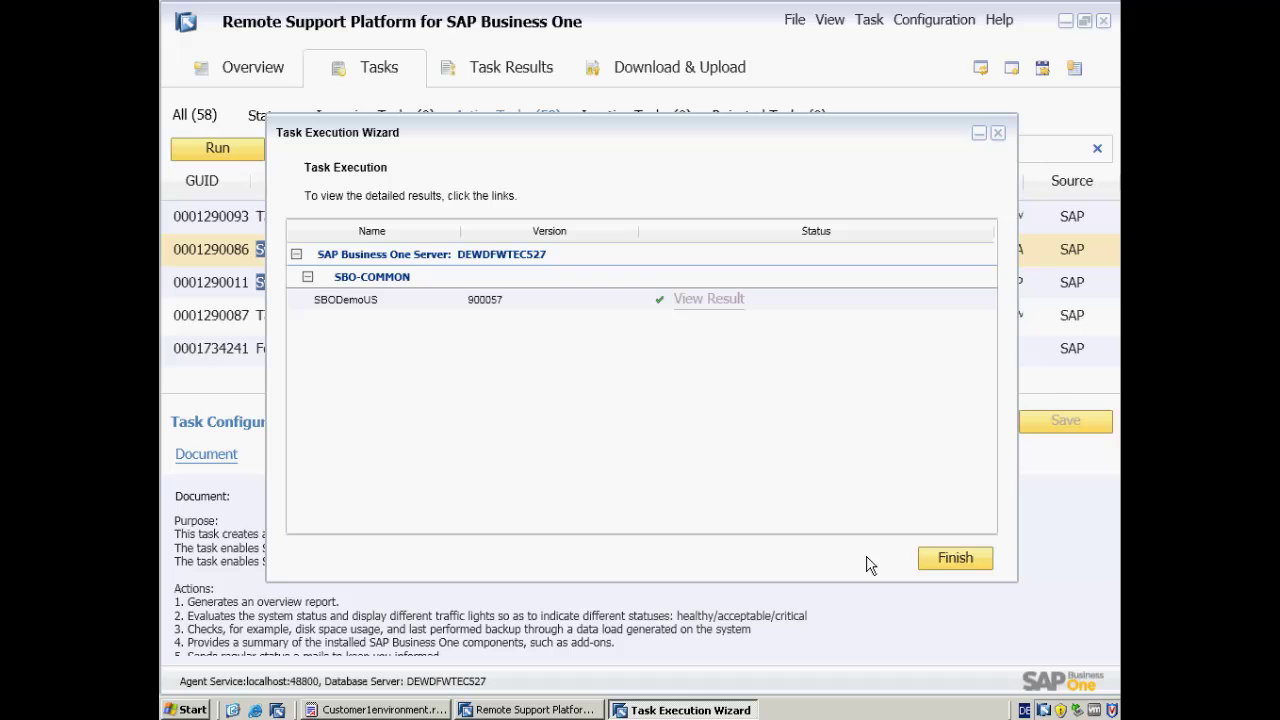
pyautogui.click(720, 300)
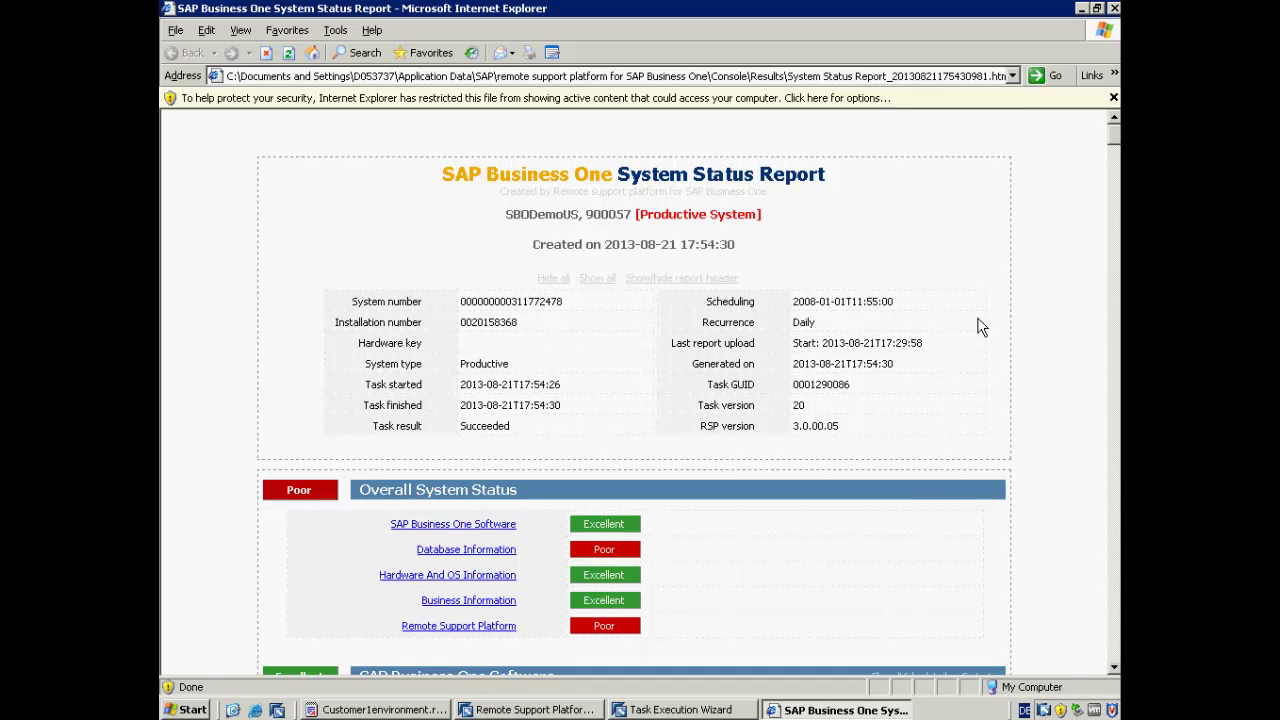
pyautogui.click(1115, 9)
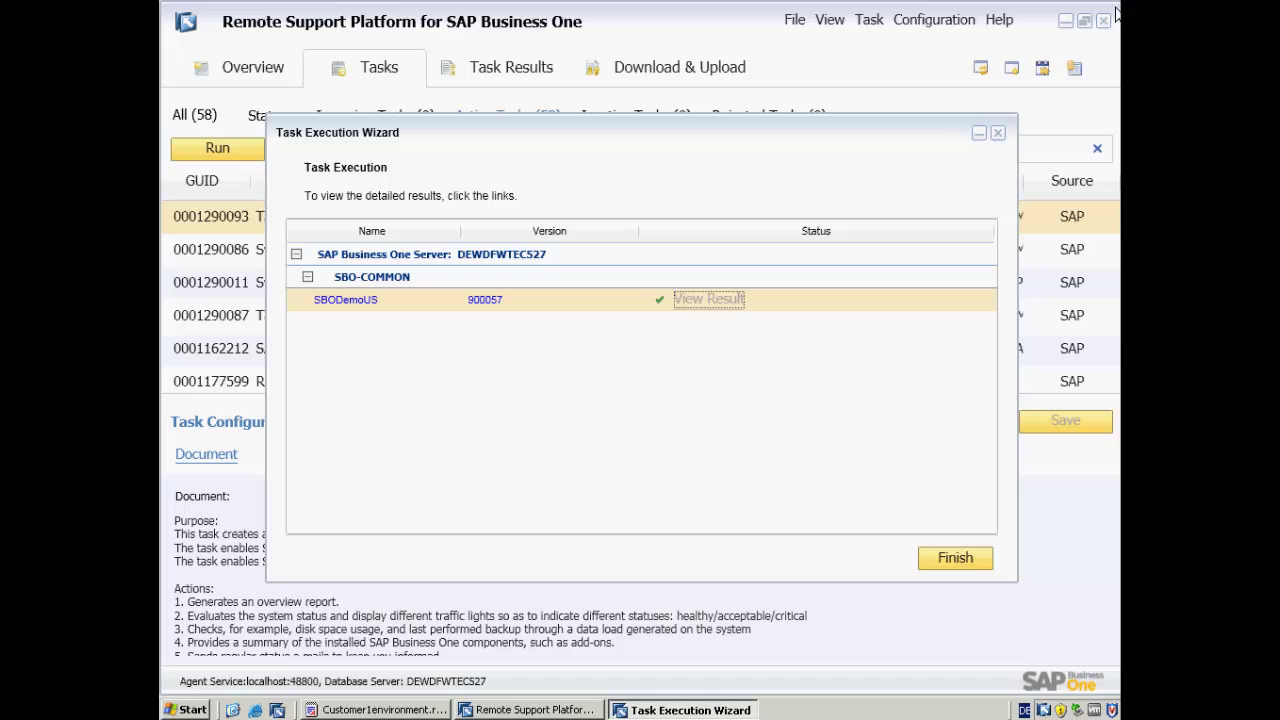
# - Finish the wizard and upload both Awaiting Upload (2) task results with Upload All
pyautogui.click(934, 564)
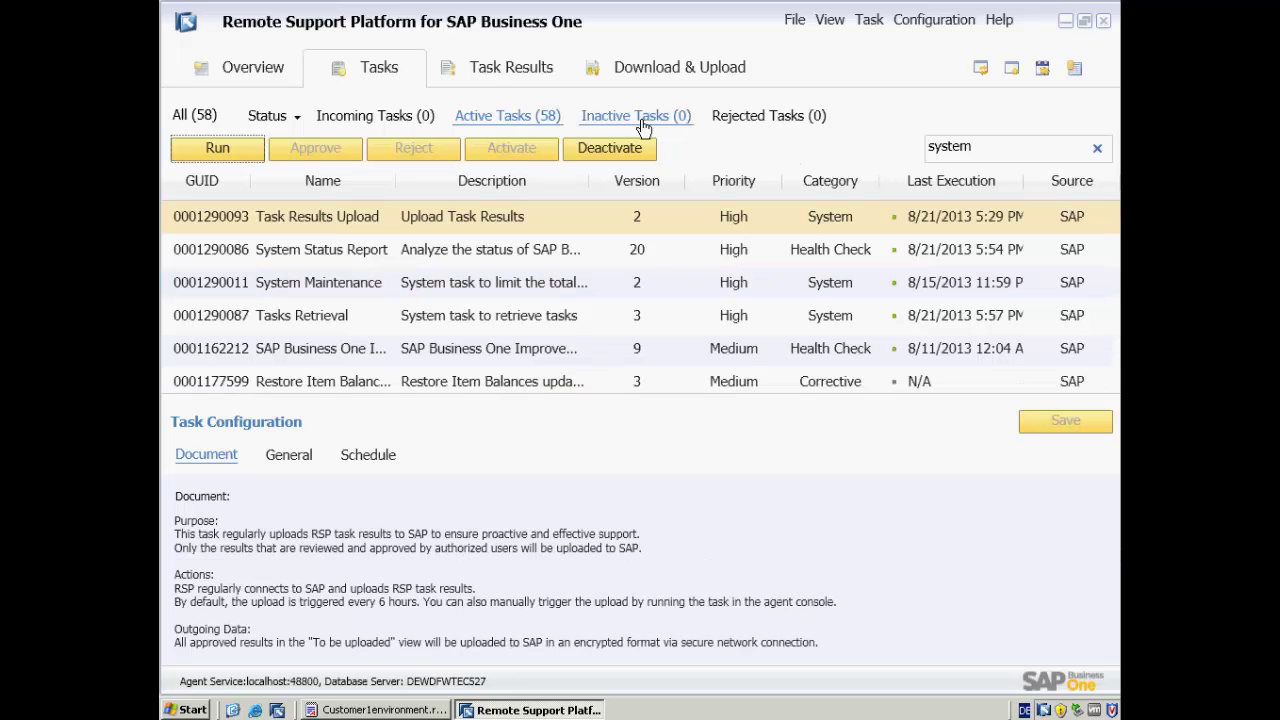
pyautogui.click(500, 77)
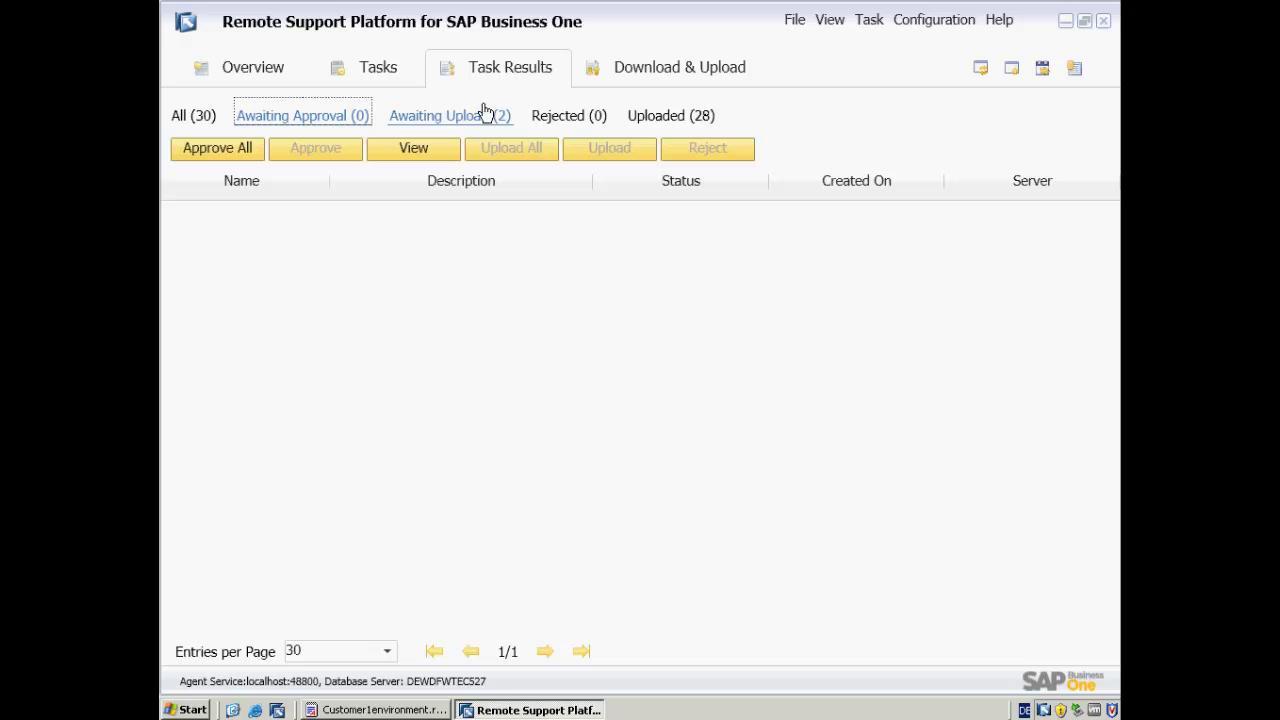
pyautogui.click(476, 118)
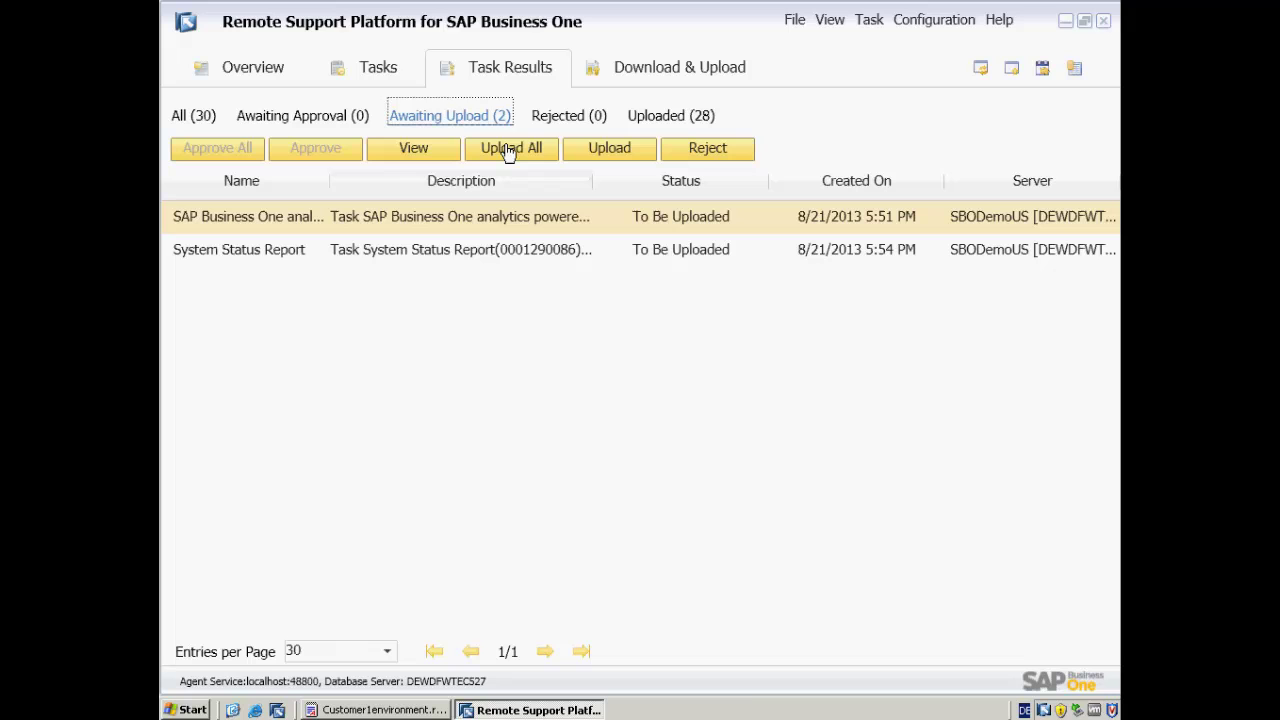
pyautogui.click(509, 150)
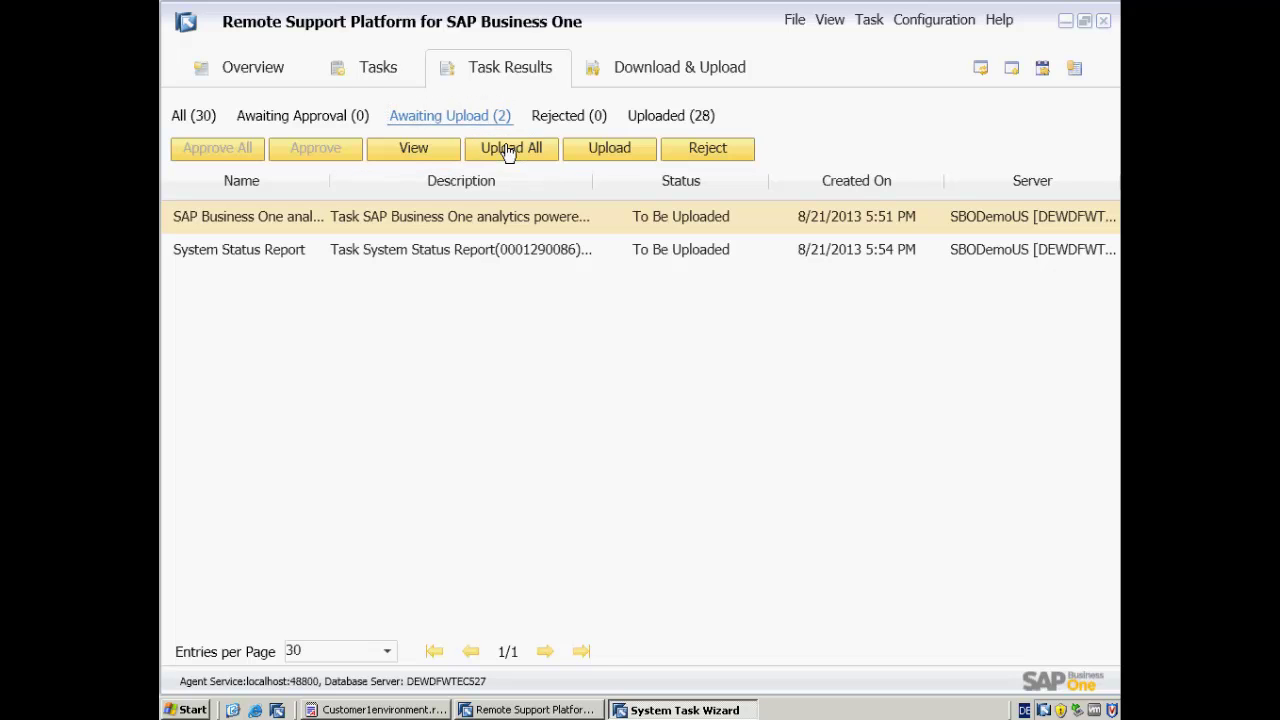
pyautogui.click(870, 558)
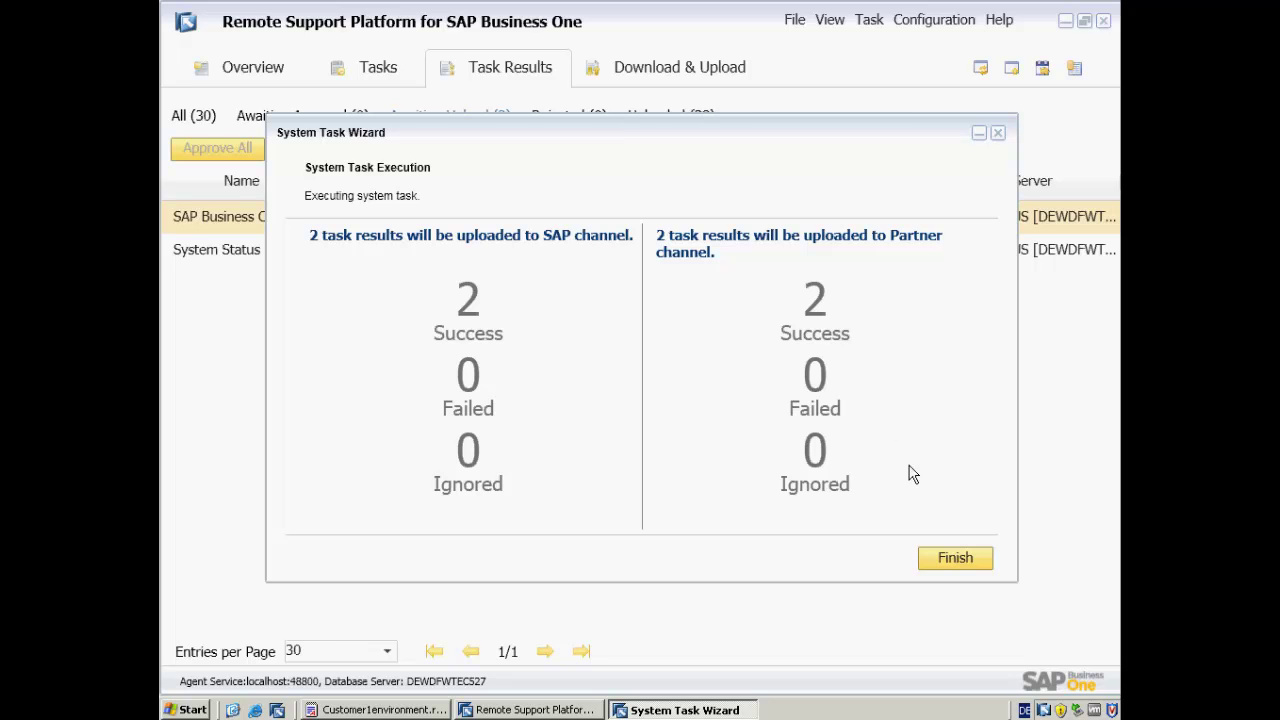
# - Close the upload summary, check the Reporting settings, and open the reporting home page from the tray icon
pyautogui.click(947, 562)
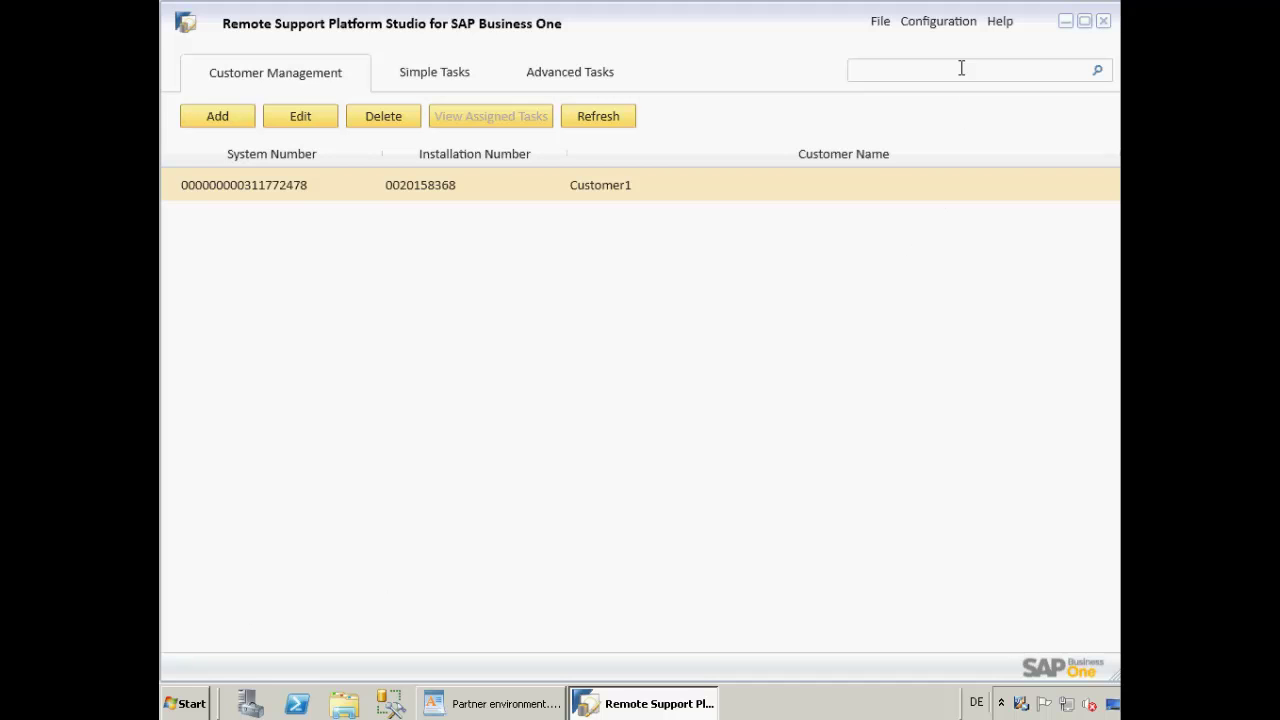
pyautogui.click(935, 22)
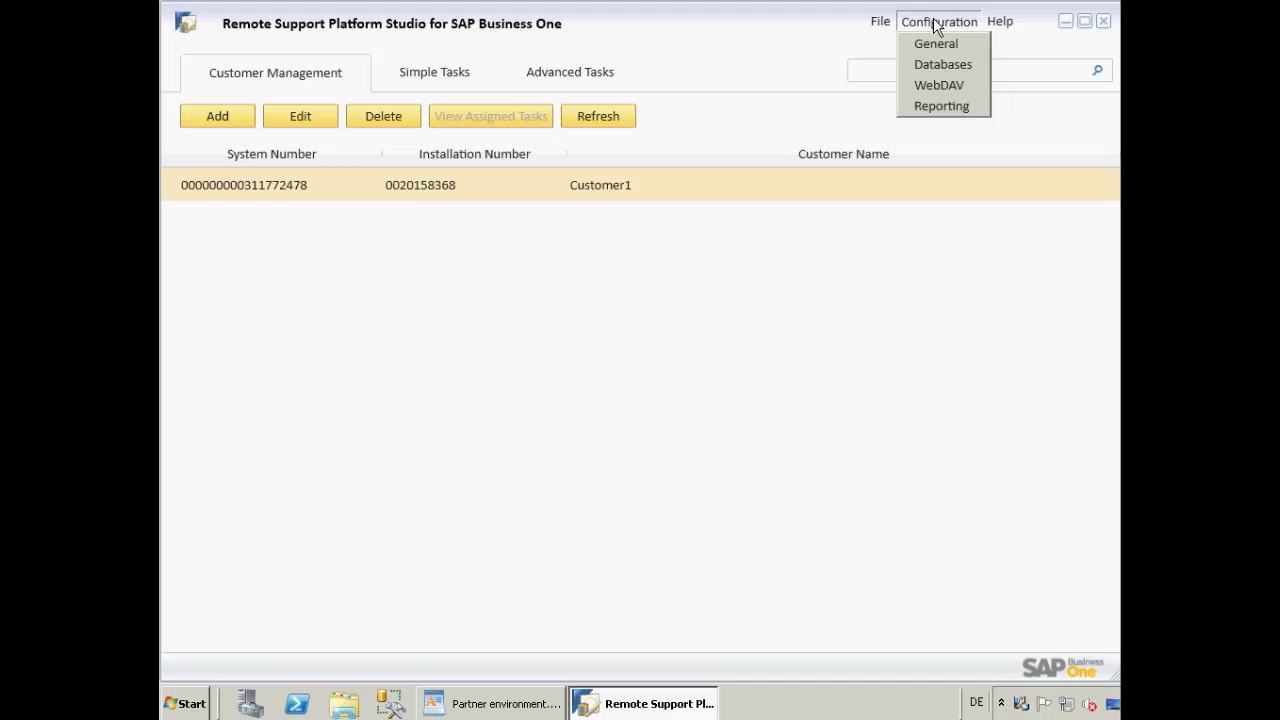
pyautogui.click(944, 109)
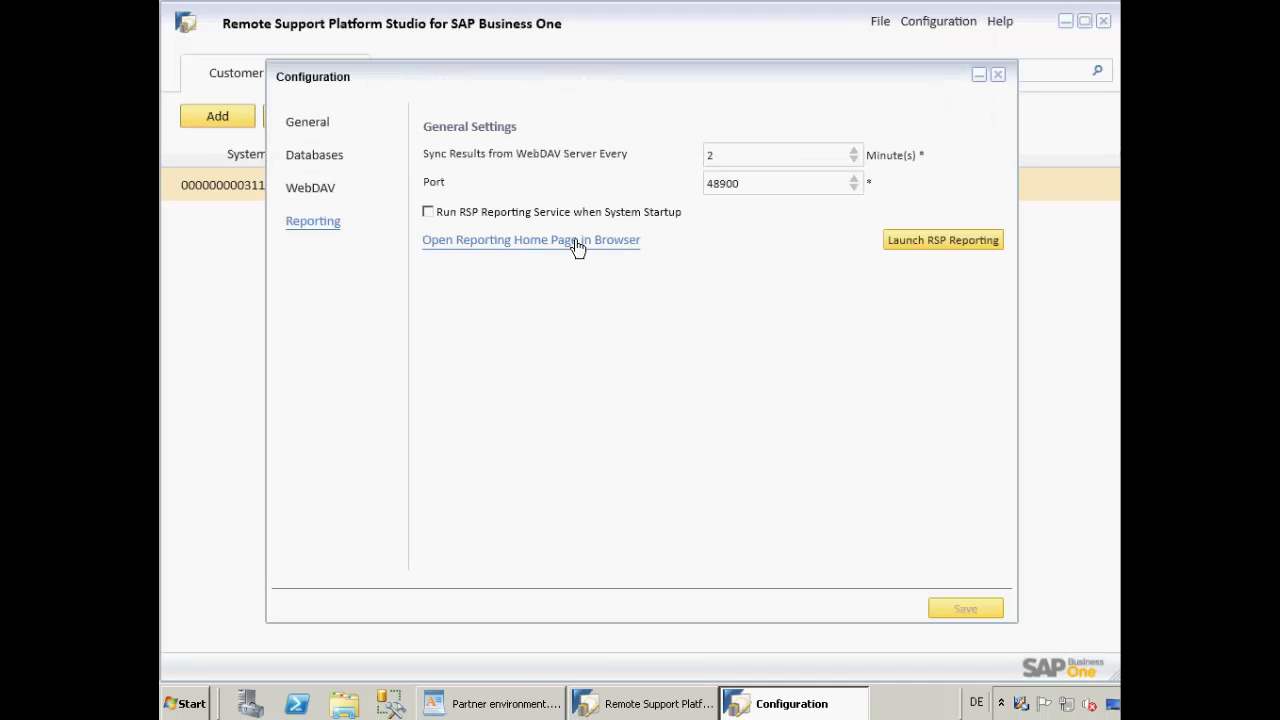
pyautogui.click(998, 75)
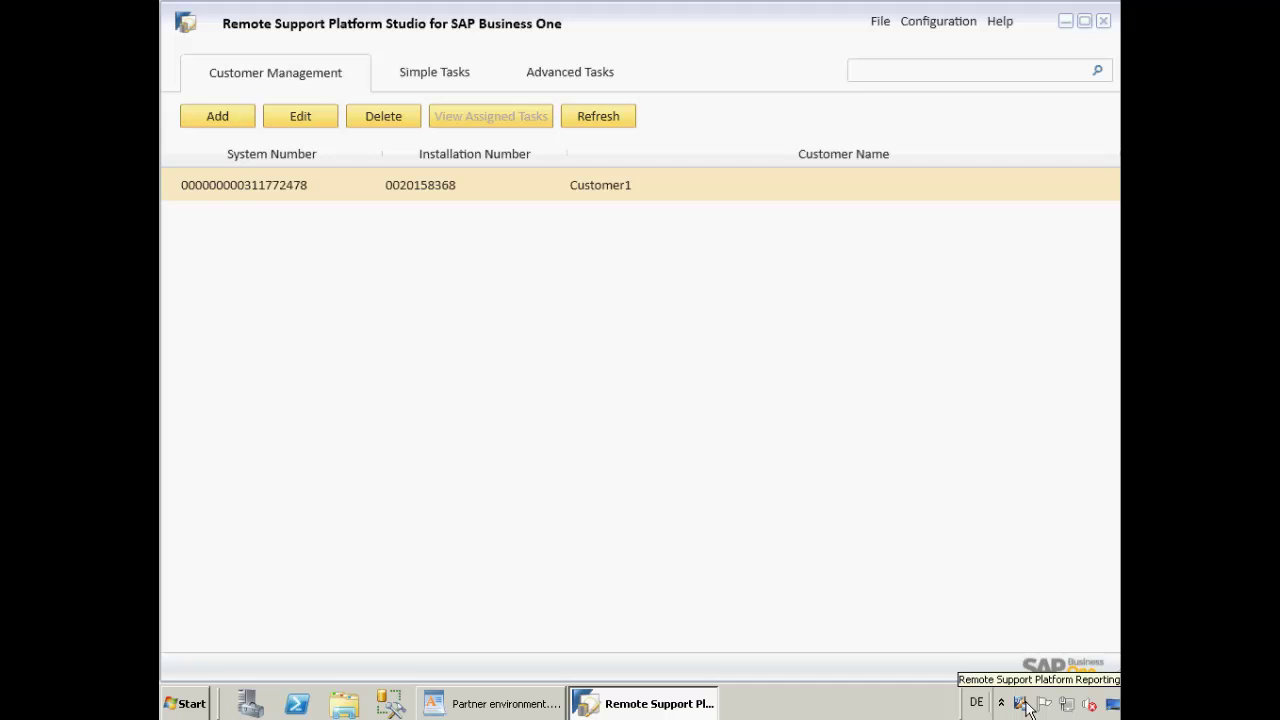
pyautogui.rightClick(1021, 707)
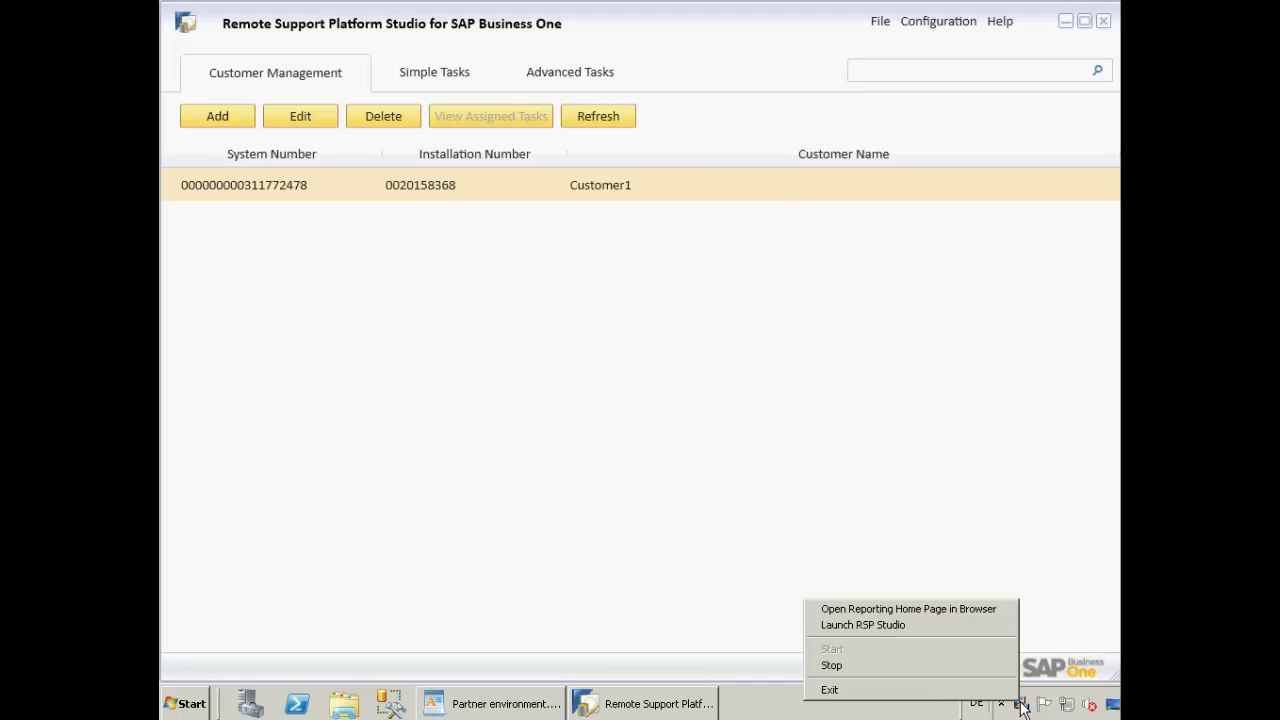
pyautogui.click(925, 612)
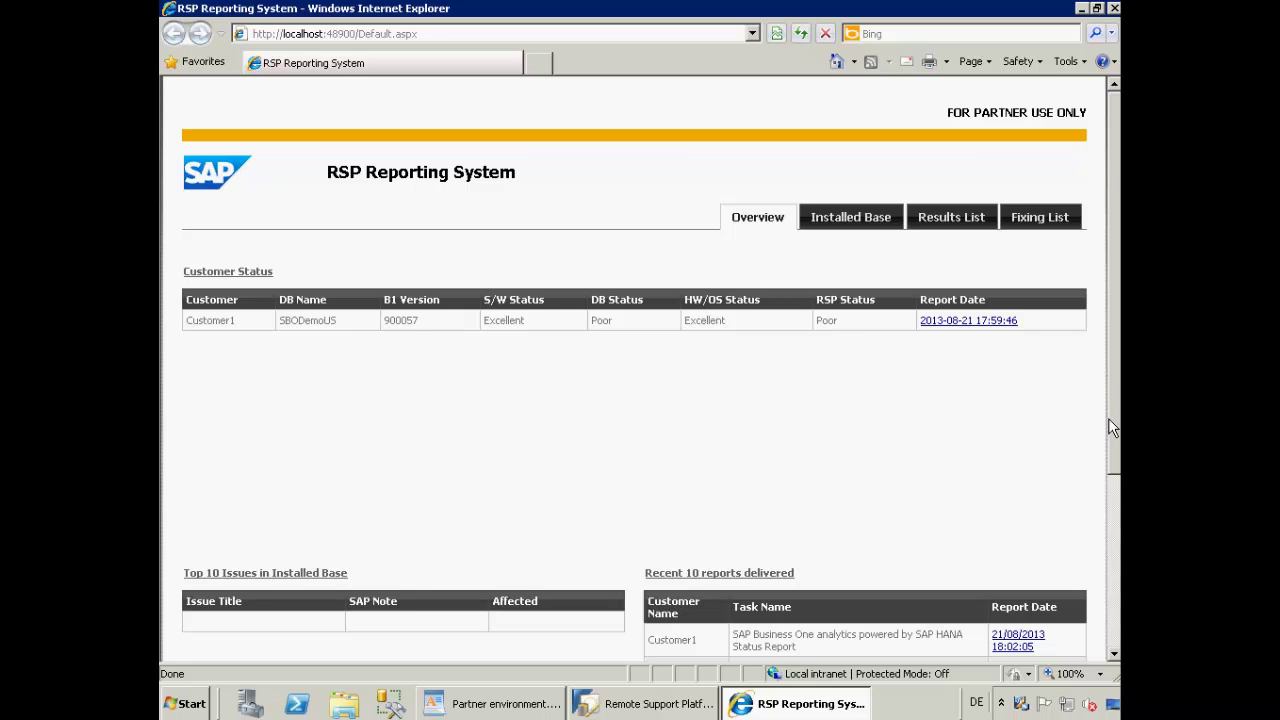
pyautogui.moveTo(1113, 427); pyautogui.dragTo(1110, 489)
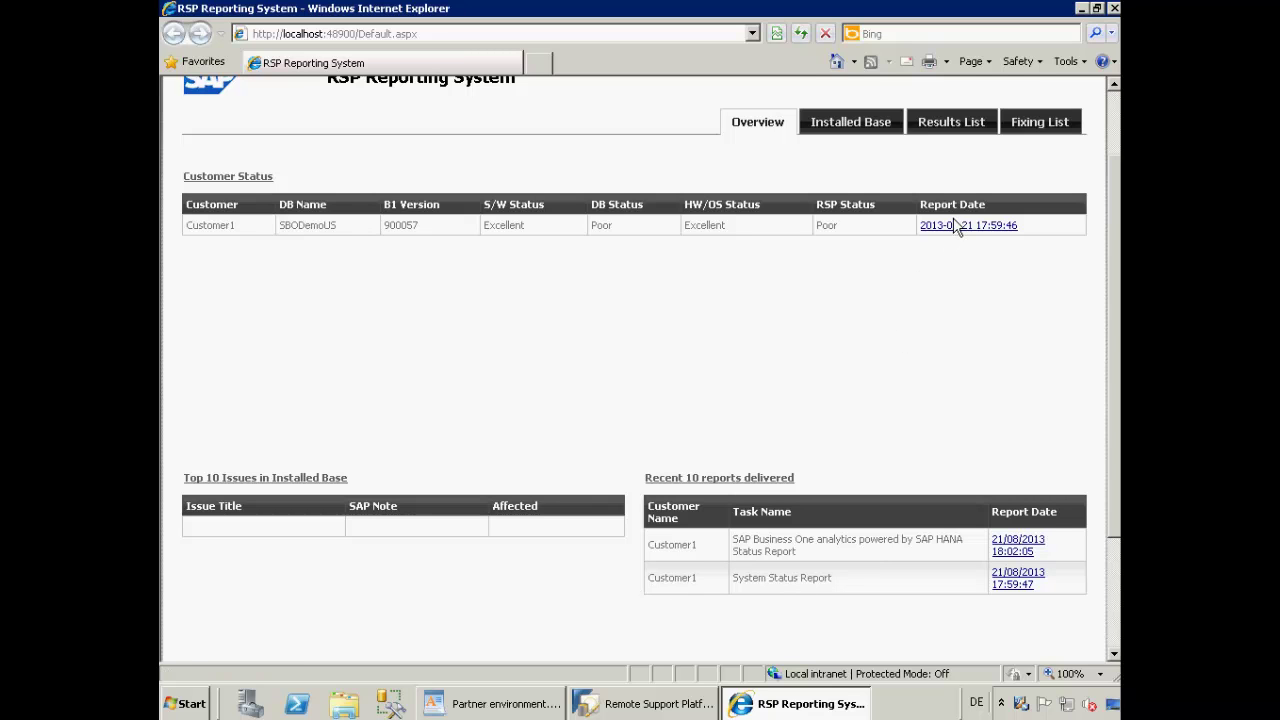
pyautogui.click(1003, 579)
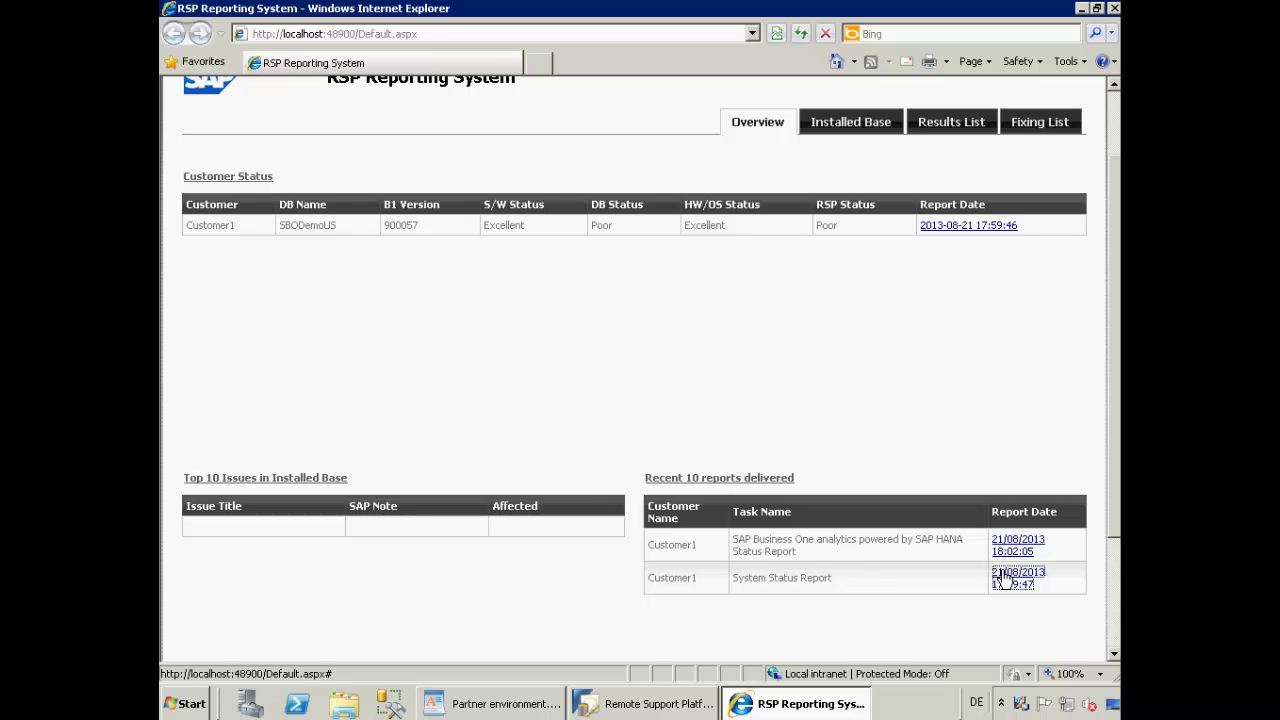
pyautogui.click(1003, 579)
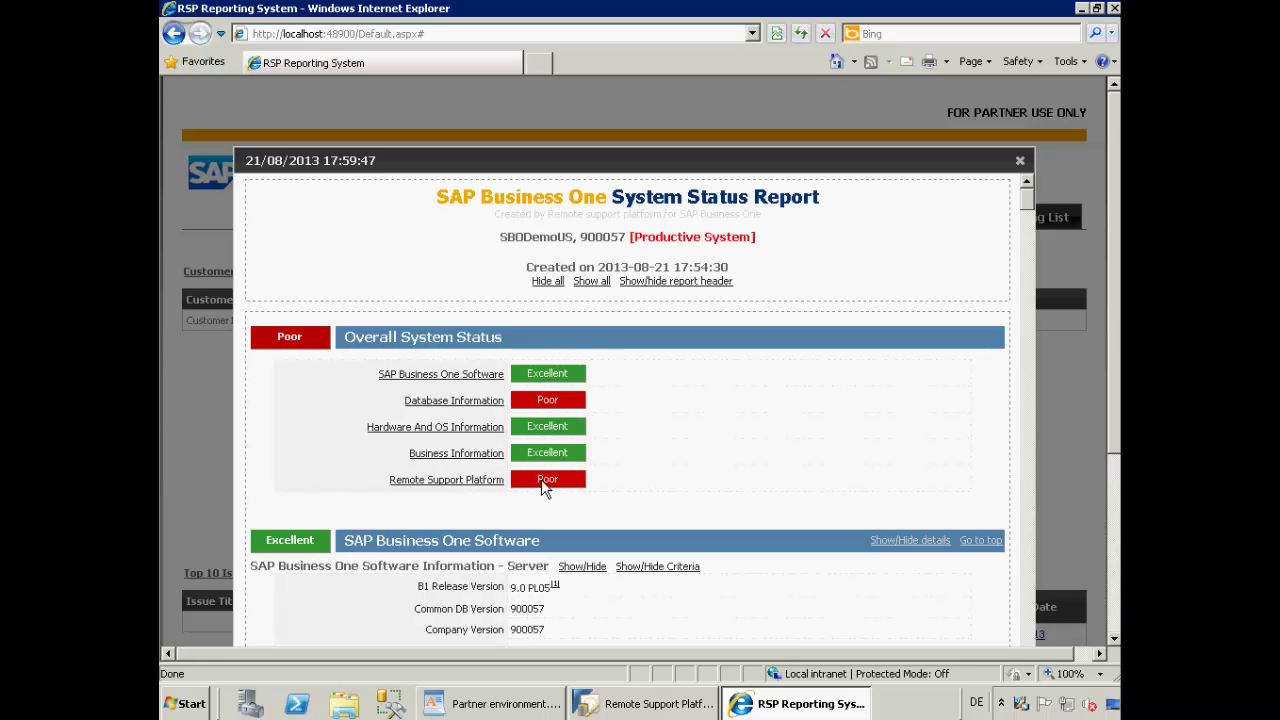
pyautogui.click(1020, 161)
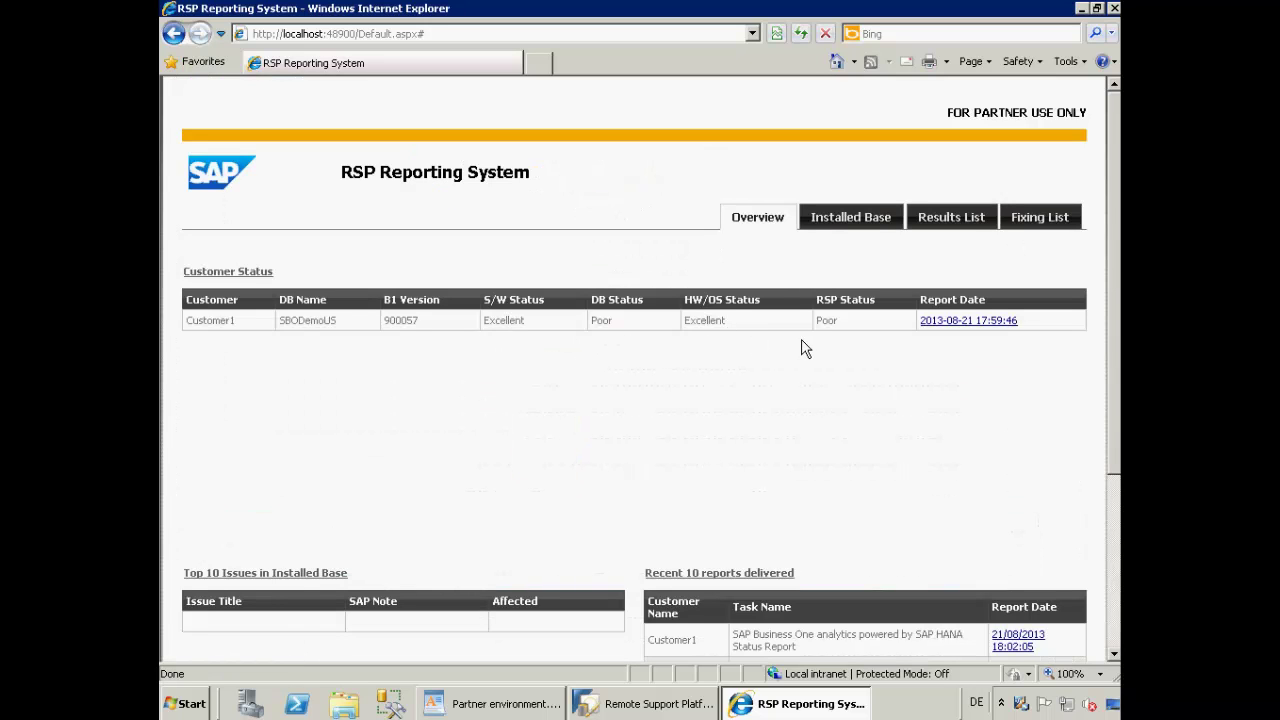
# - Scroll through the Installed Base charts
pyautogui.click(836, 220)
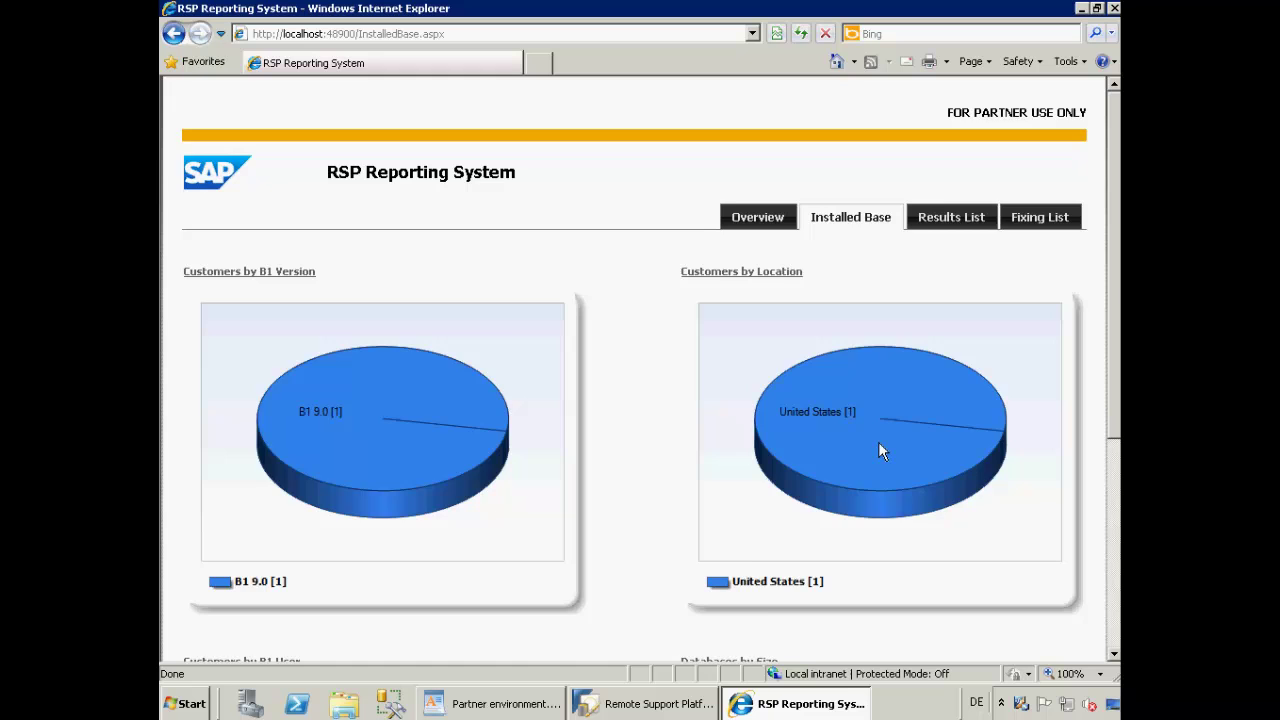
pyautogui.scroll(-5, 879, 446)
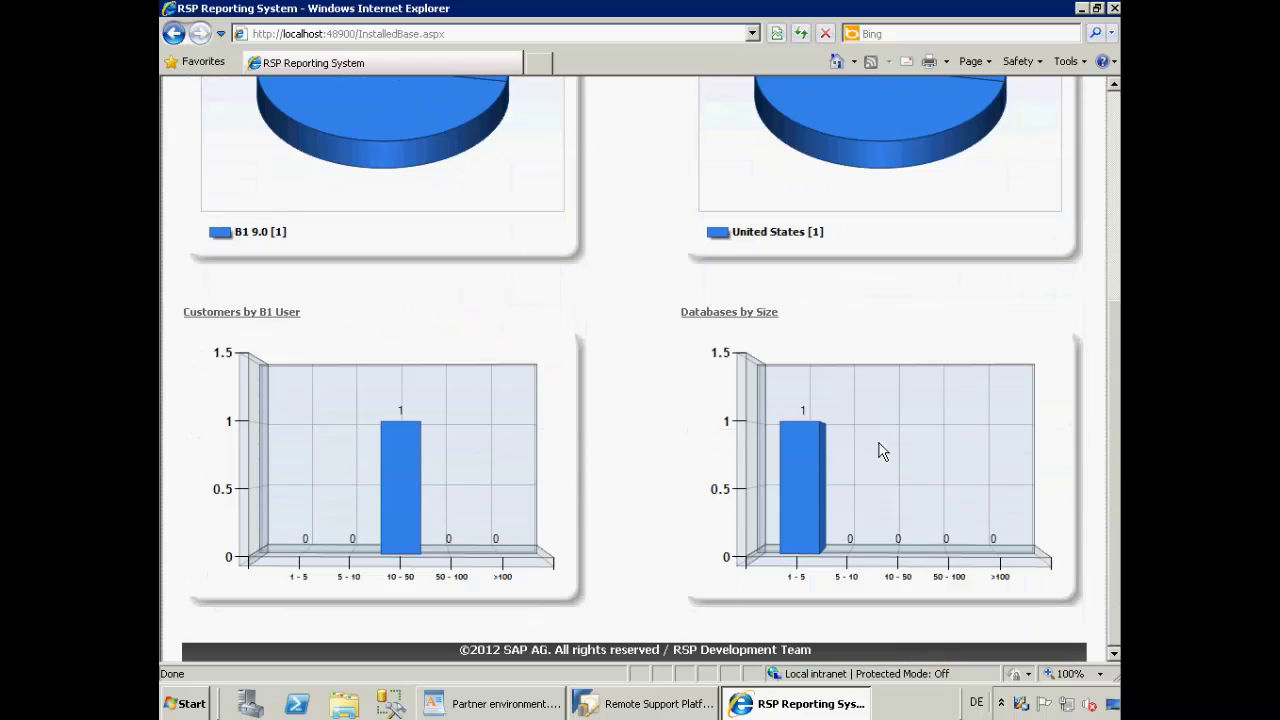
pyautogui.scroll(5, 879, 451)
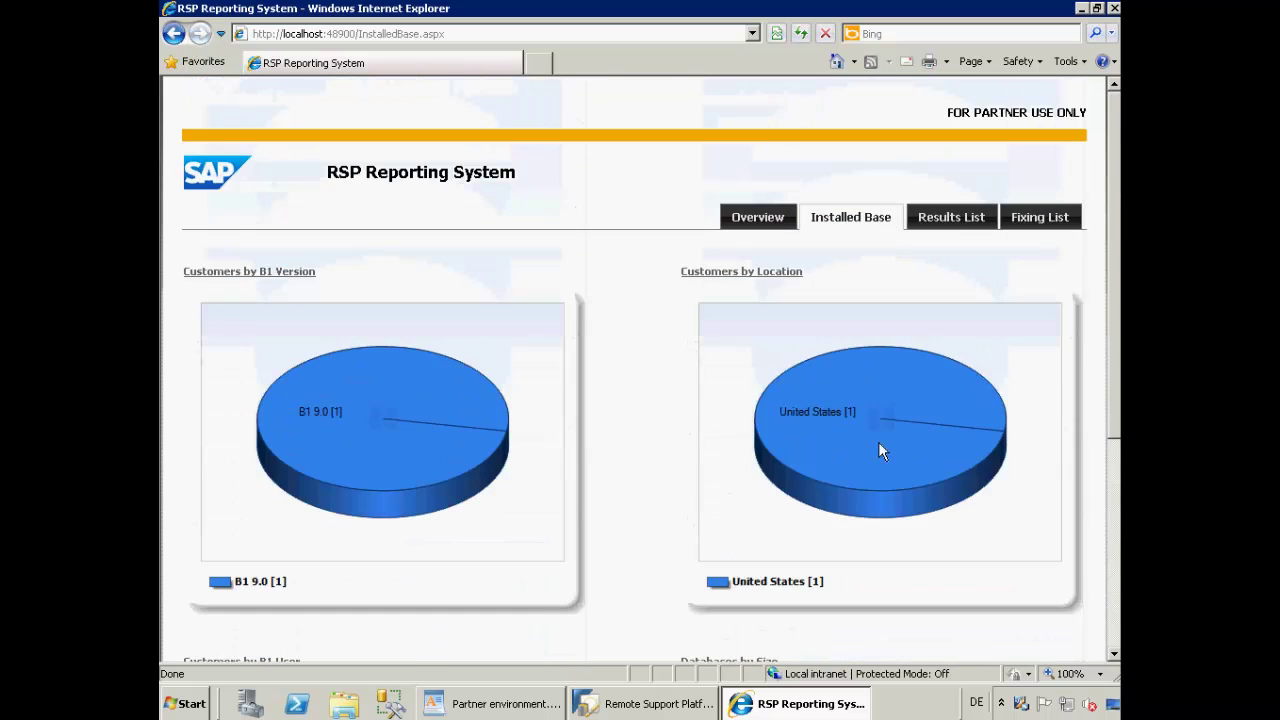
# - Search the Results List filtered to the single customer, Customer1
pyautogui.click(952, 220)
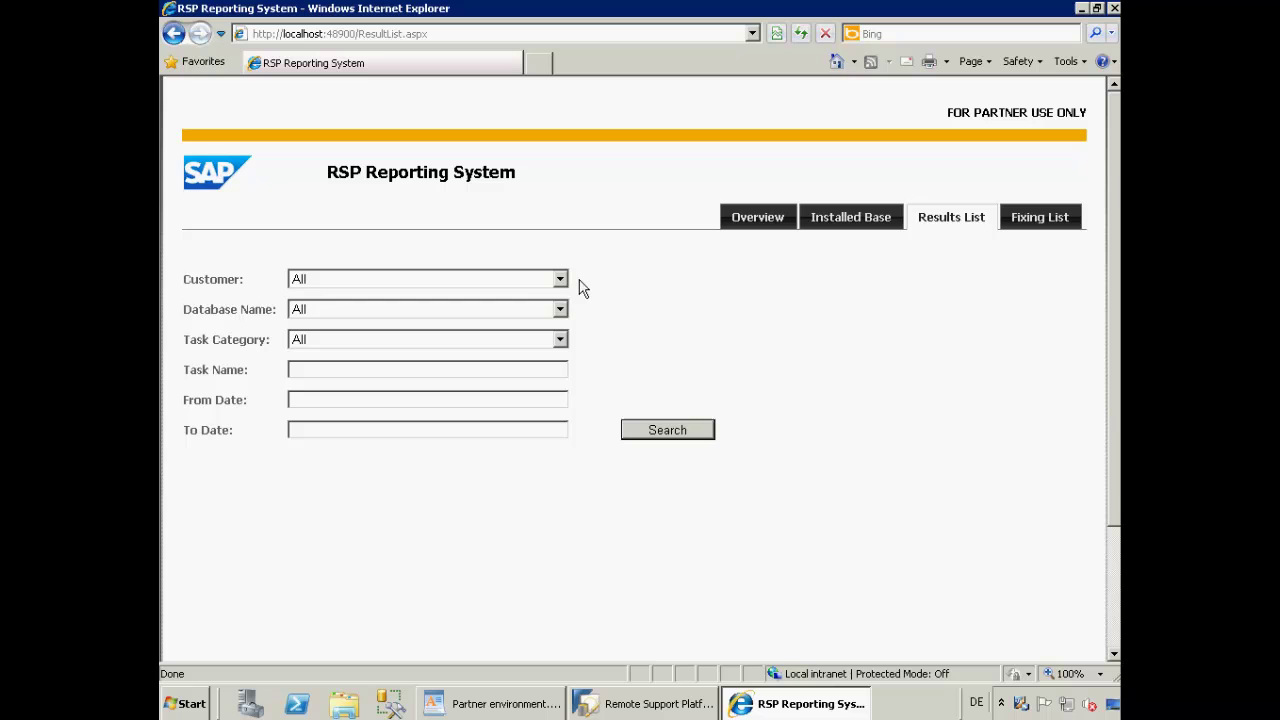
pyautogui.click(560, 281)
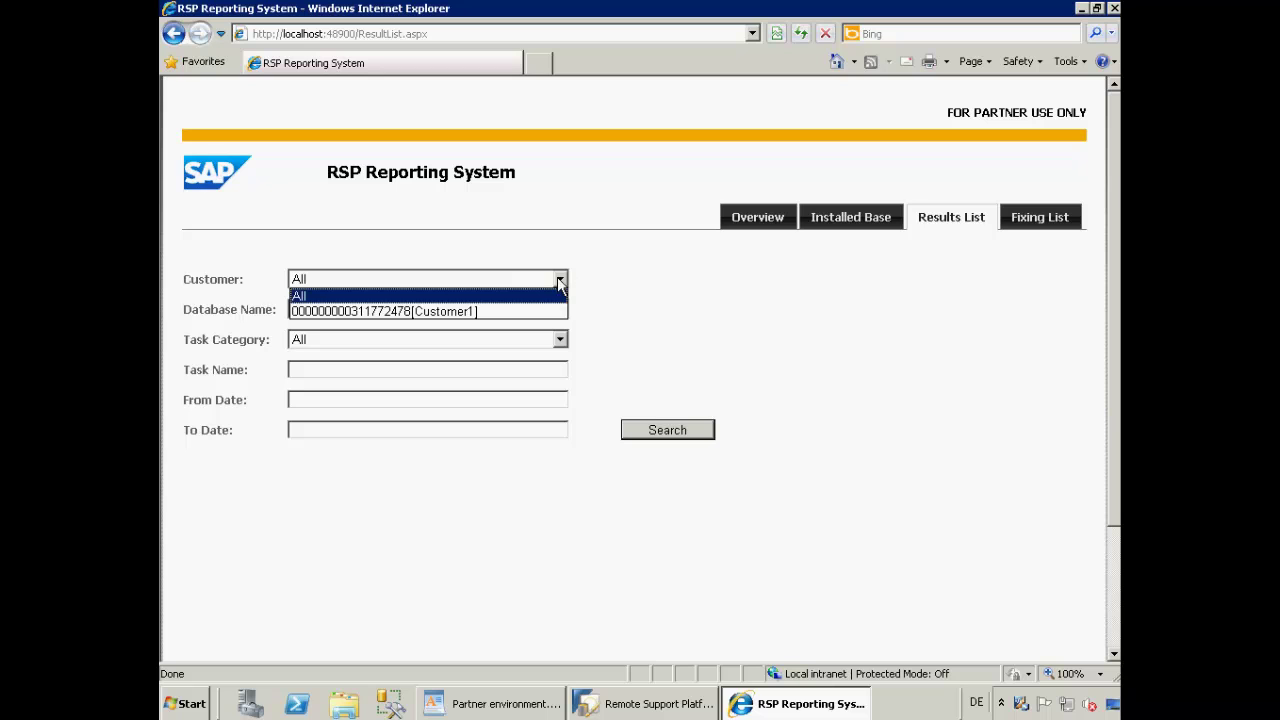
pyautogui.click(471, 312)
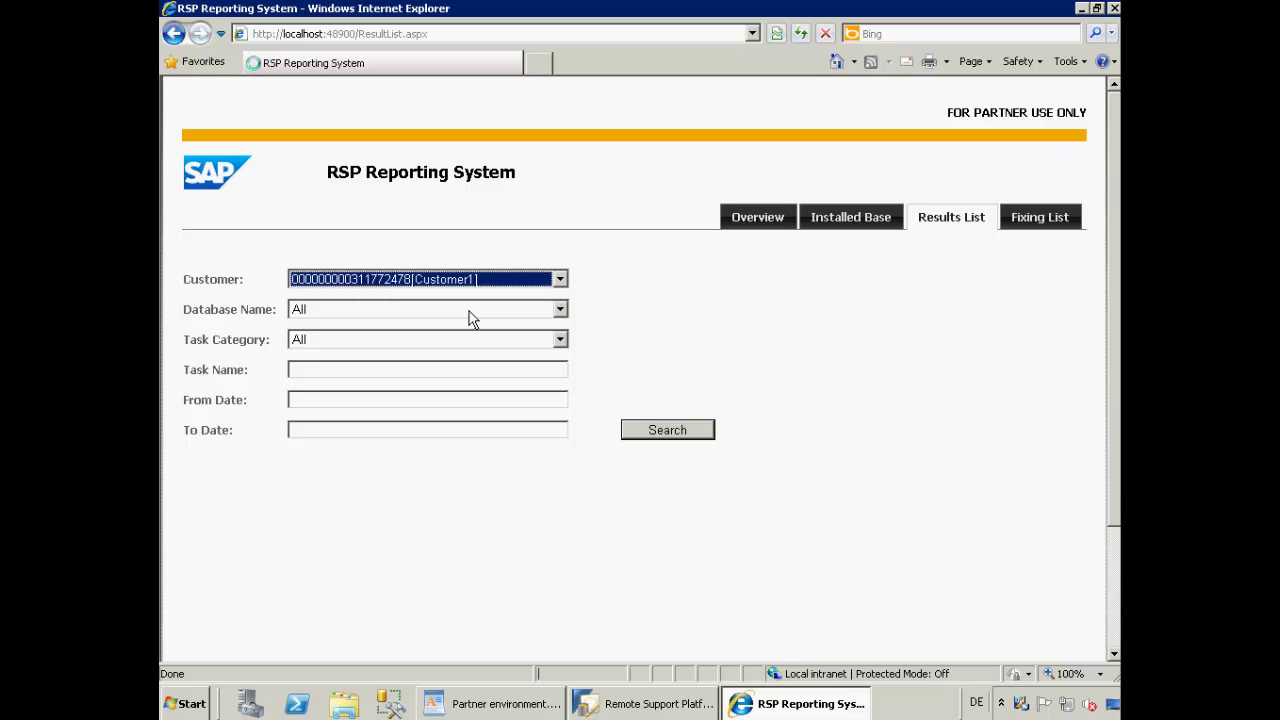
pyautogui.click(665, 432)
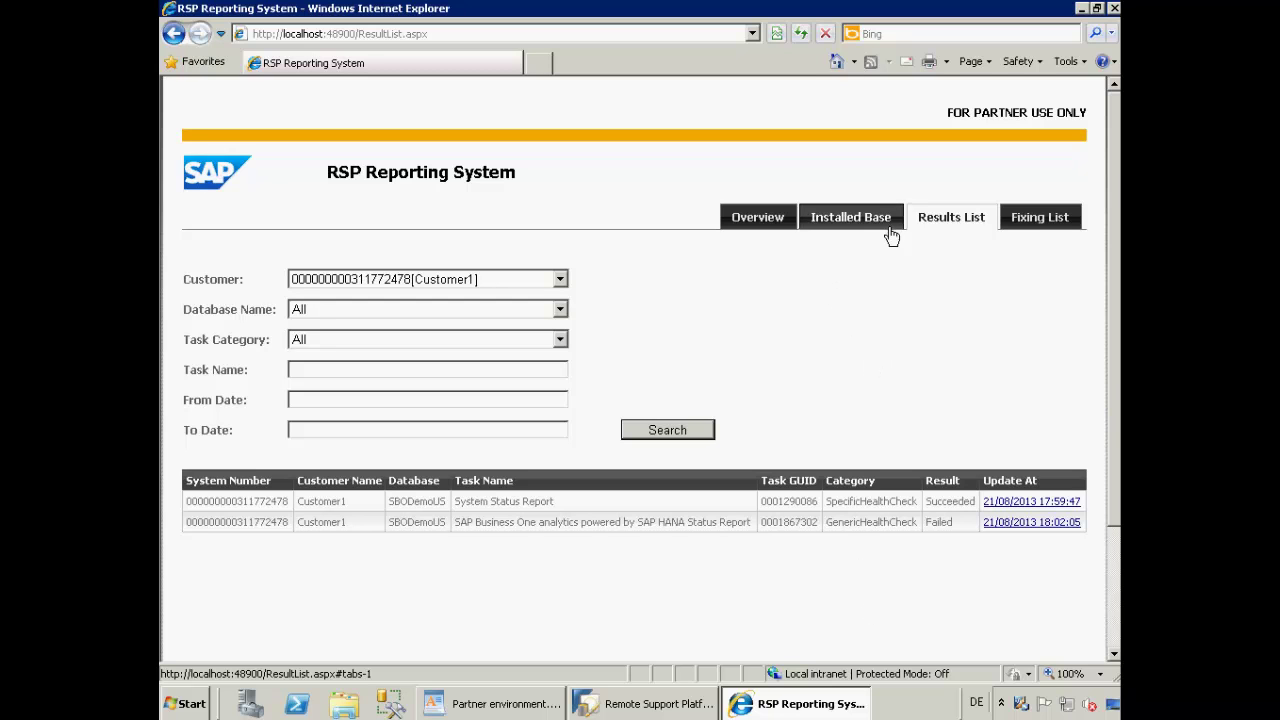
# - Switch to the Fixing List page, showing all customers and databases
pyautogui.click(1044, 219)
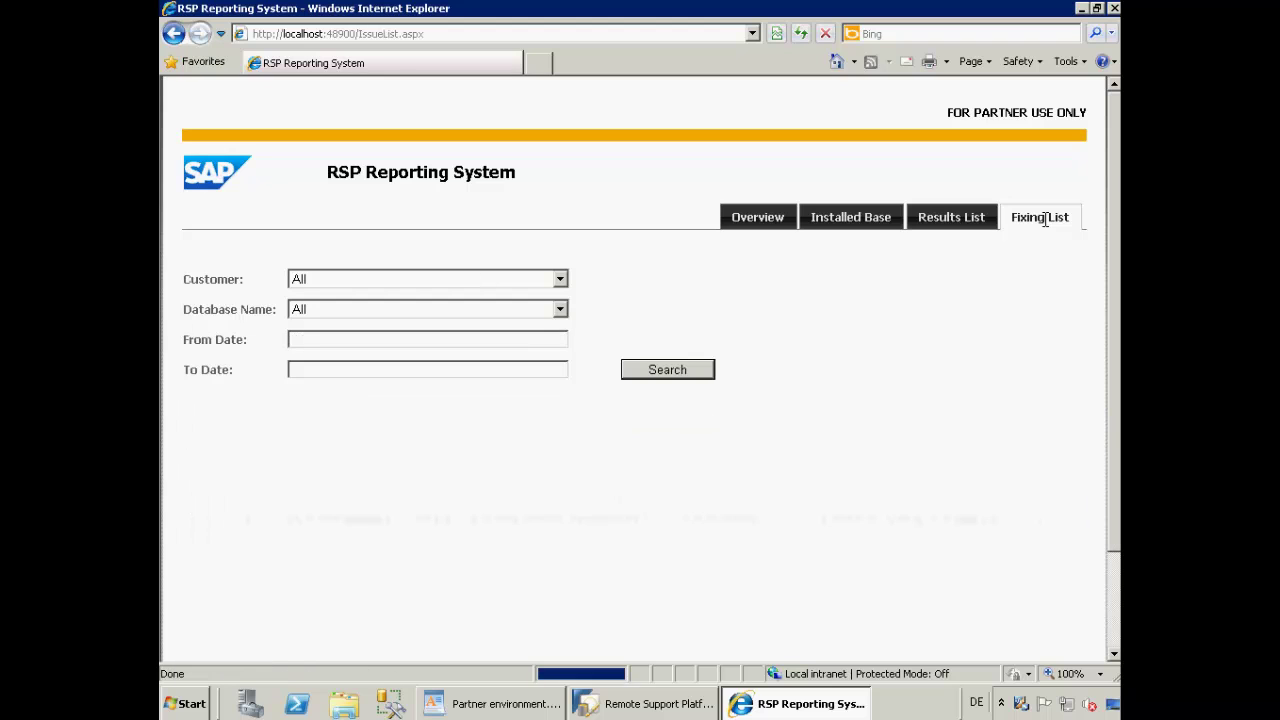